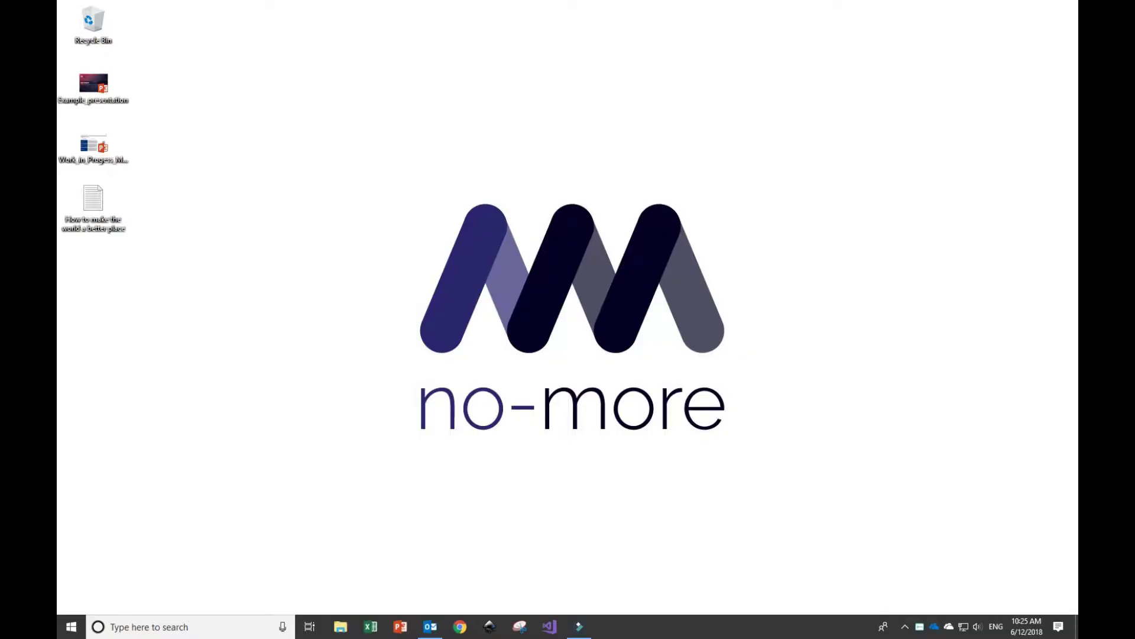
Step: Open Example_presentation and move from slide 2, Our ambition, down to slide 6
double_click(94, 84)
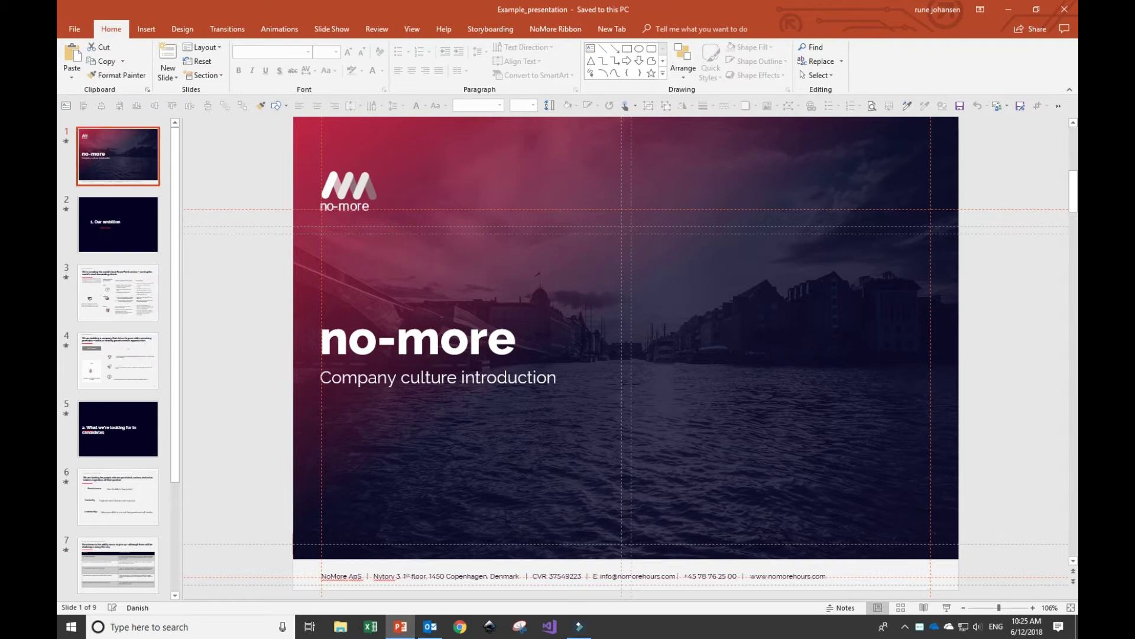
left_click(120, 215)
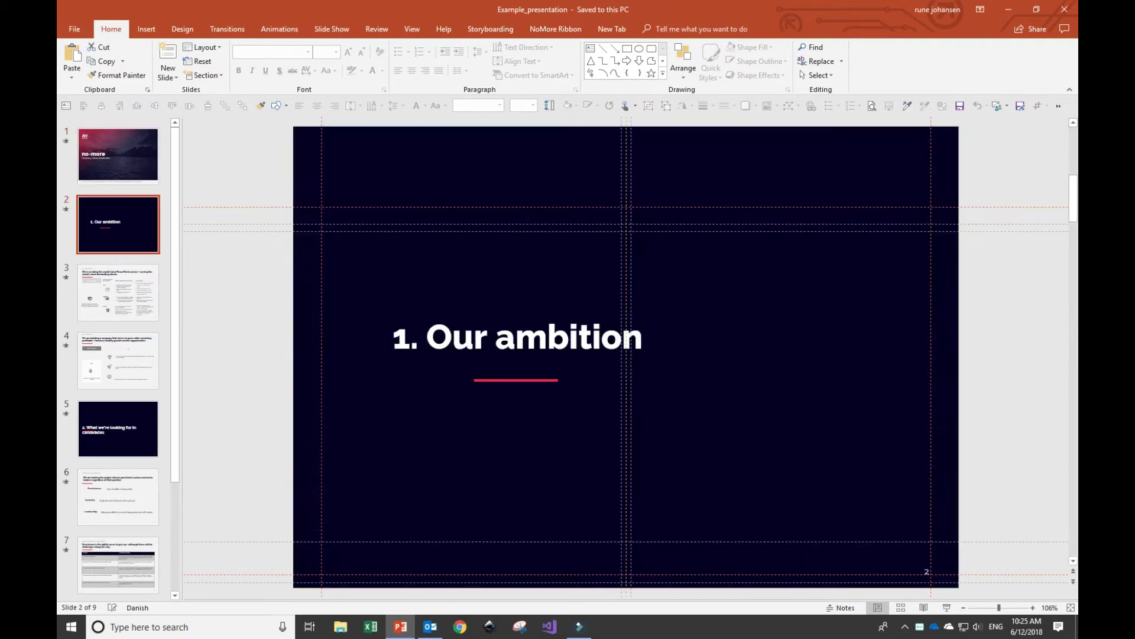
key("Down")
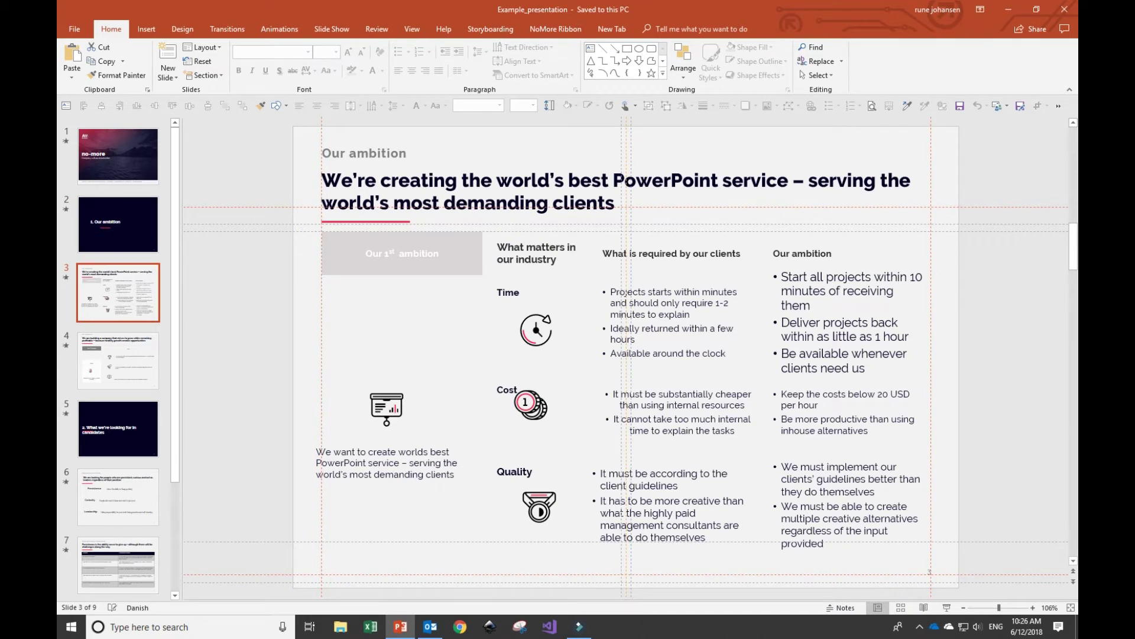
scroll(626, 355, "down", 3)
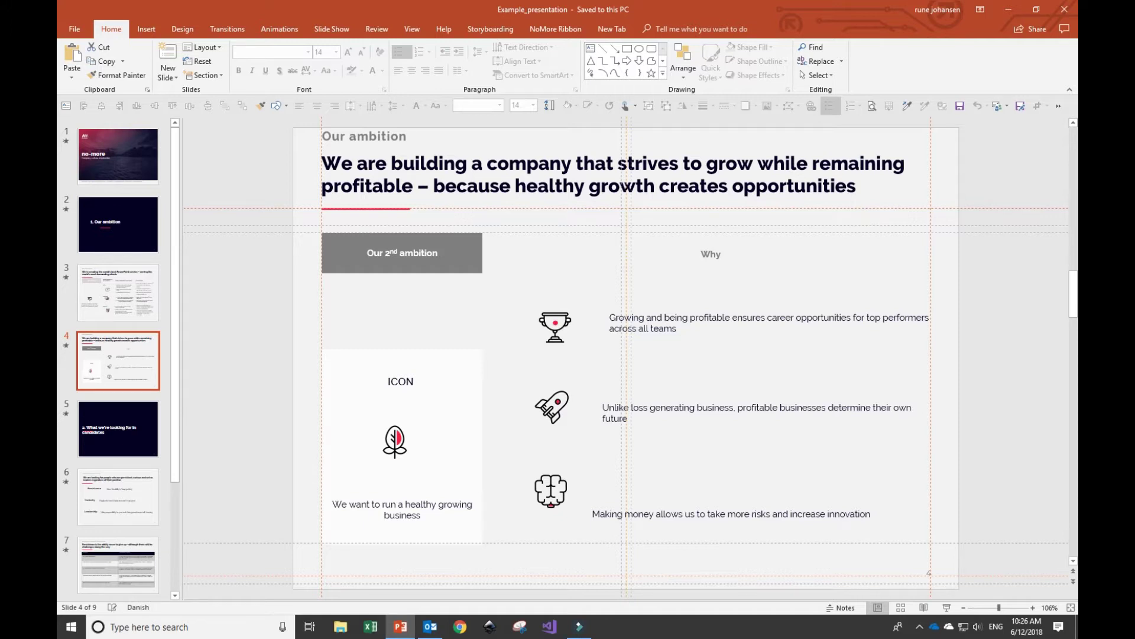
scroll(626, 355, "down", 3)
scroll(625, 355, "down", 3)
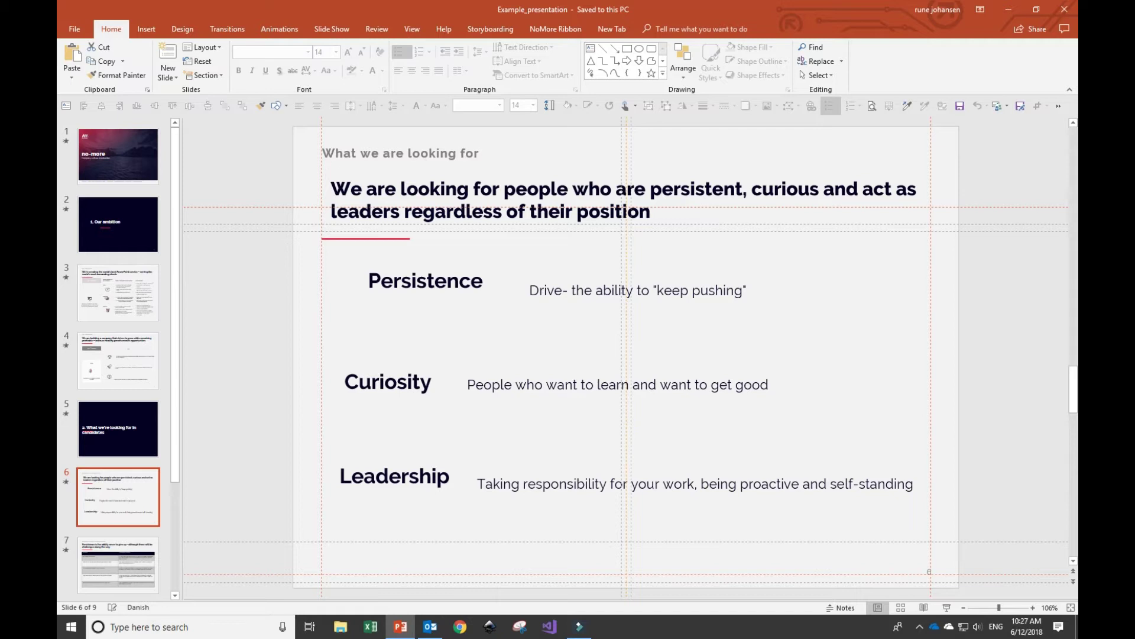
Step: Add a yellow note on slide 6 asking to visually enhance, add icons and make 2 options
key("alt+1")
left_click_drag(789, 238, 952, 337)
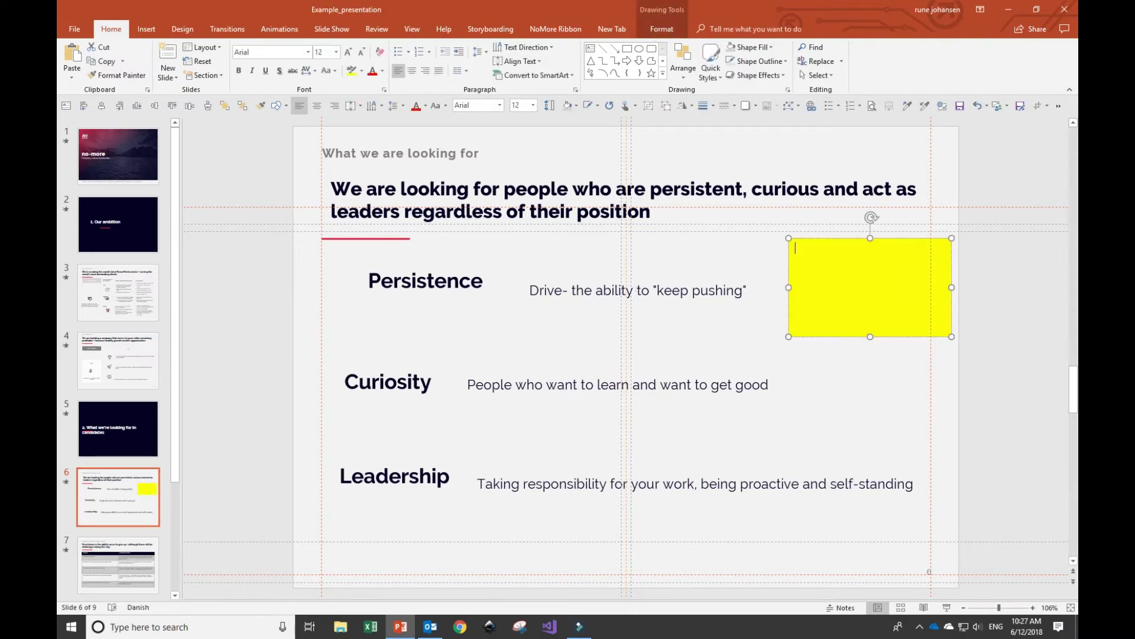
type("Please visually enhance. Add icons")
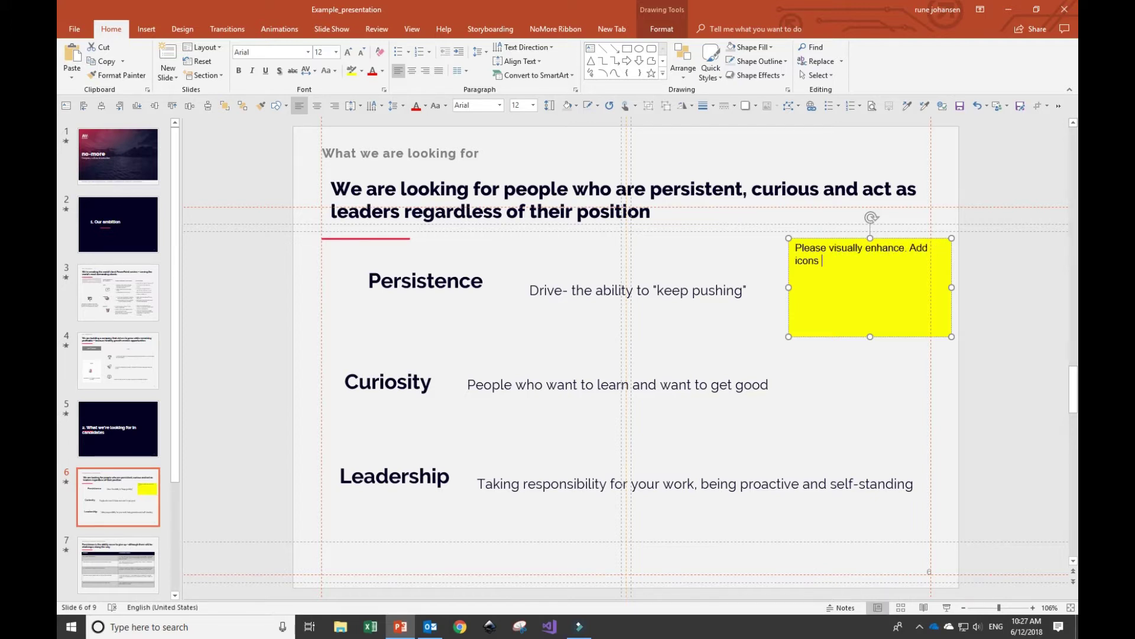
key("BackSpace")
type(". Feel free to change the structure ")
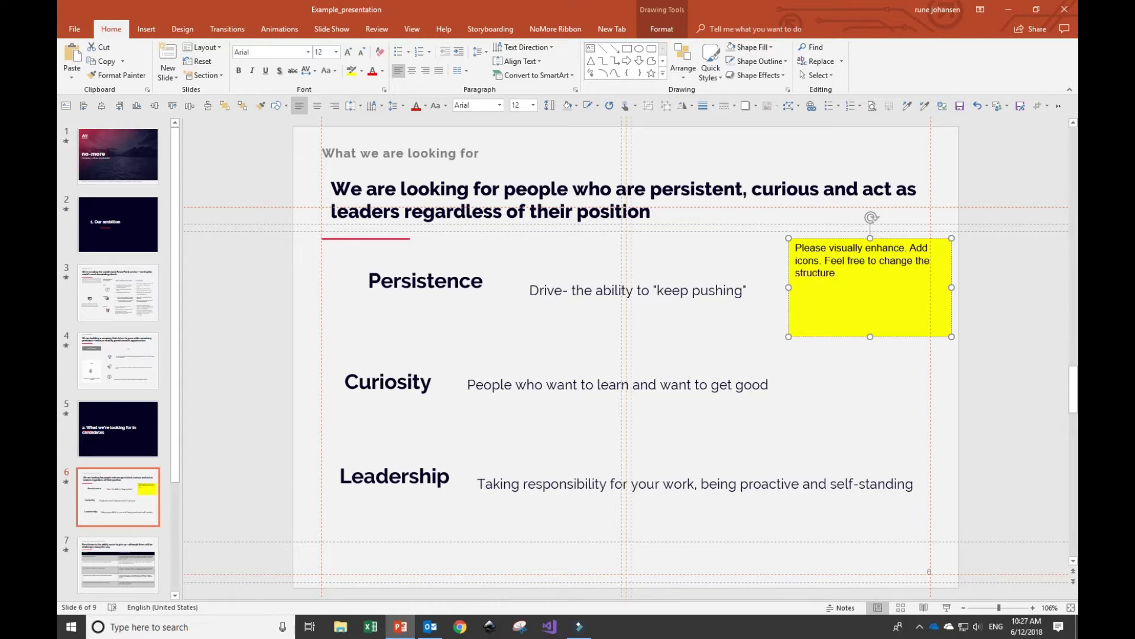
type("and make 2 options for th")
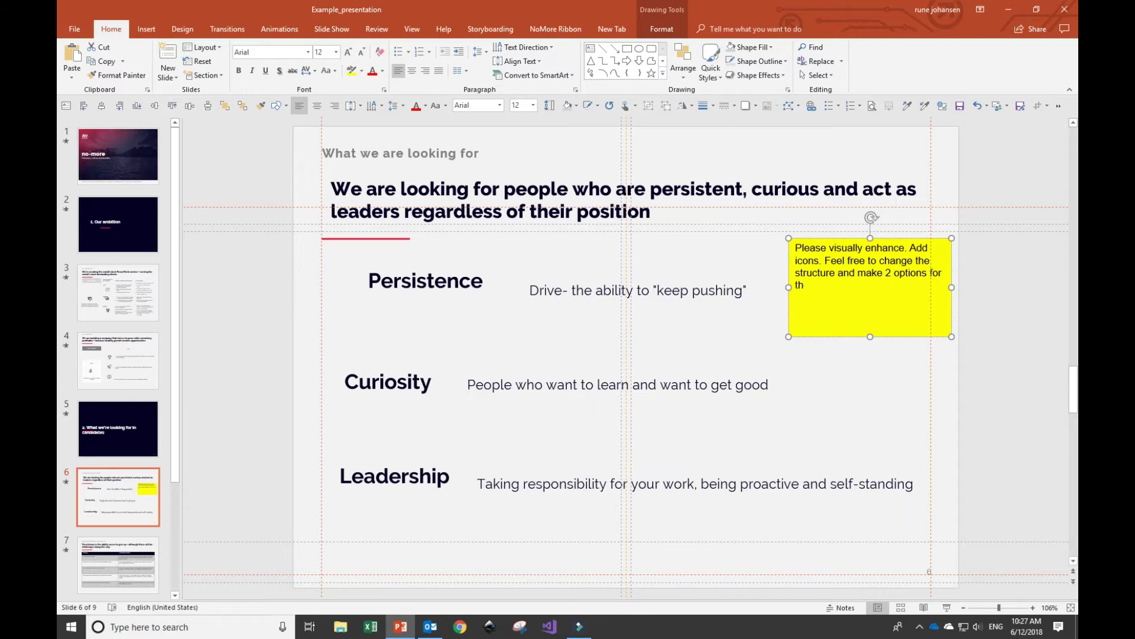
type("is slide")
key("Escape")
key("Escape")
Step: Add yellow notes to slides 7 and 8: 'Add icons and illustrate the persistent mindset' and a keep-style-consistent request
left_click(118, 565)
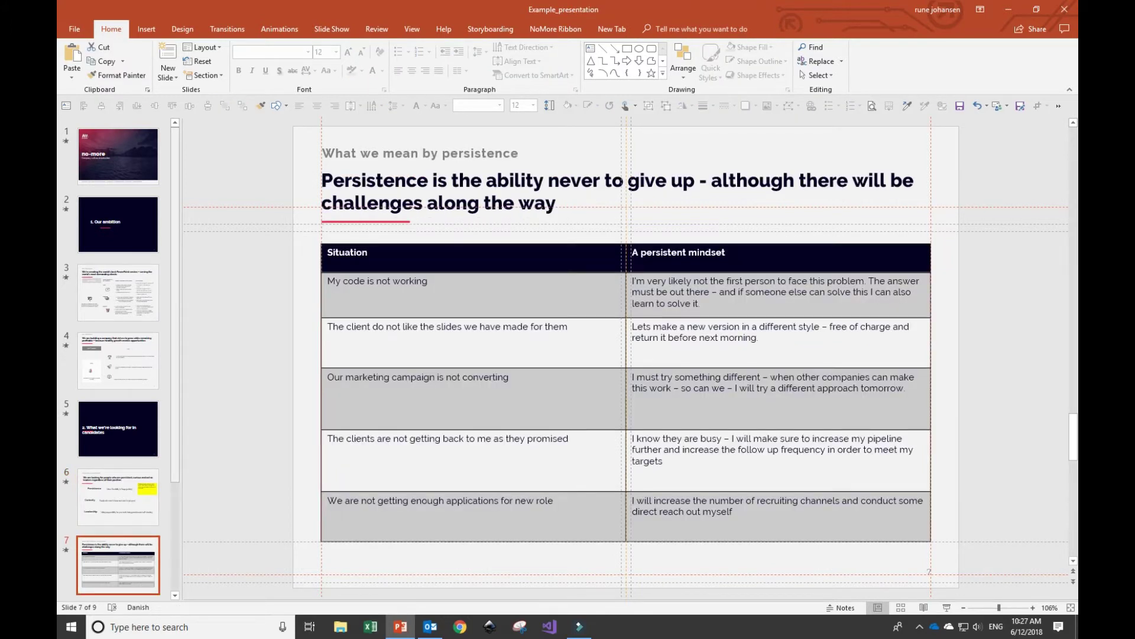
key("ctrl+v")
type("Add i")
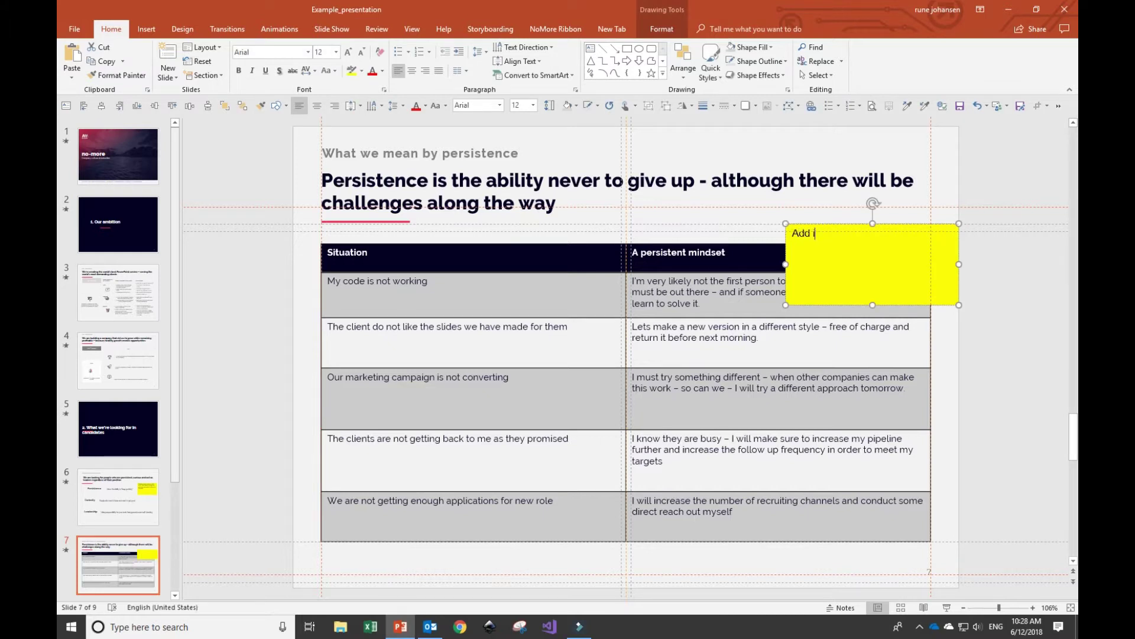
type("cons and illustrate the persistent mindset")
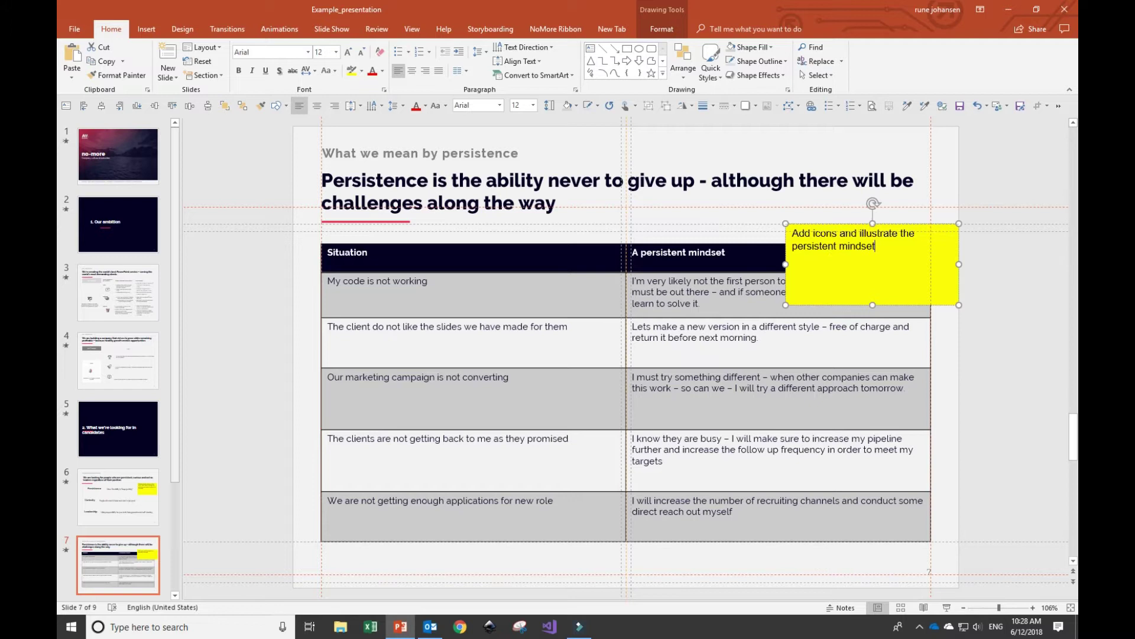
key("Escape")
key("Escape")
key("Page_Down")
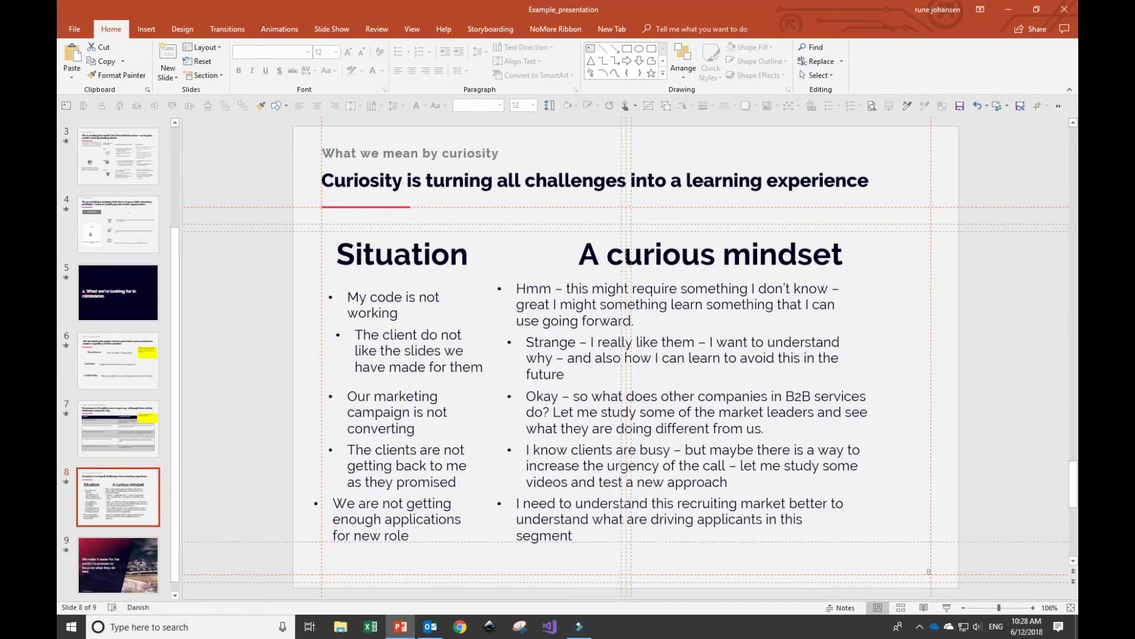
key("ctrl+v")
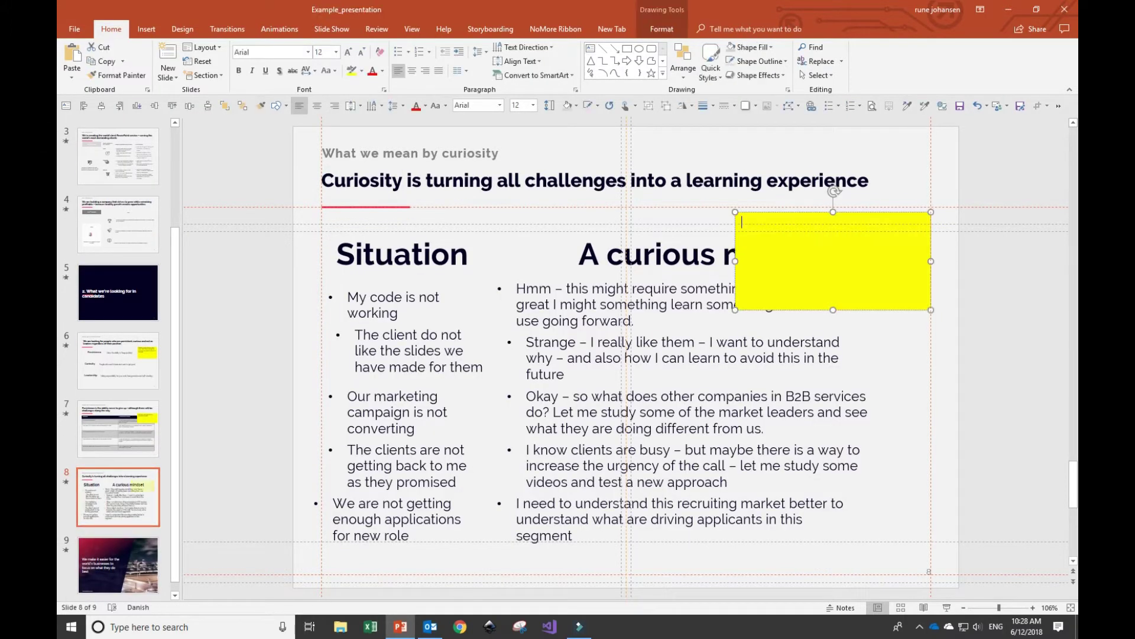
type("Visual enhance and keep the style from the previous slide so there is consis")
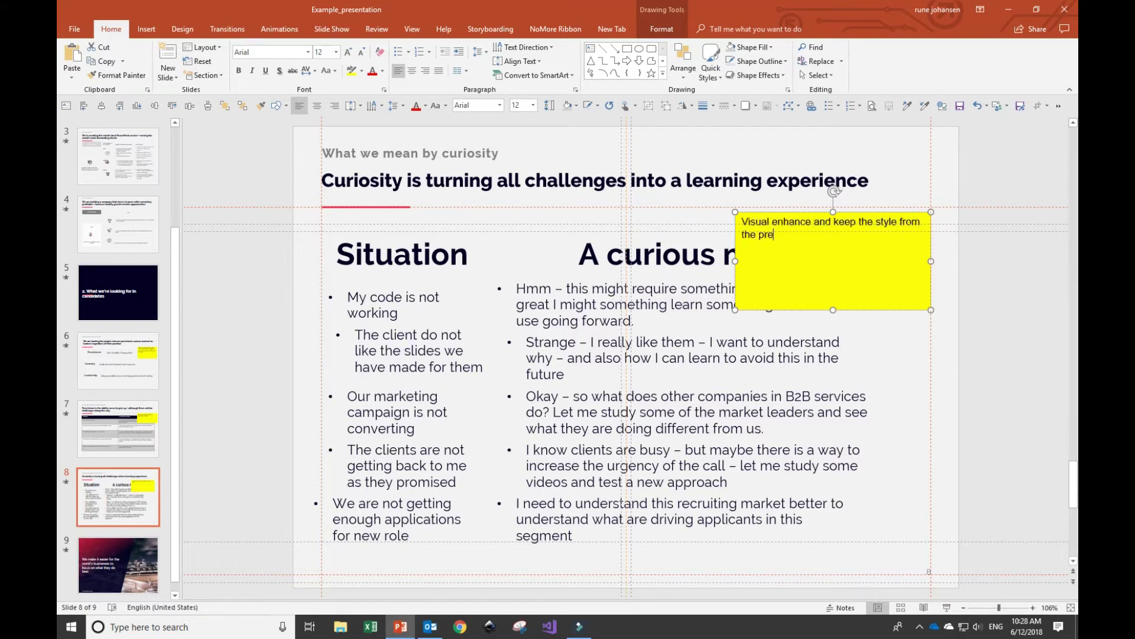
type("tency when you flip through the slides")
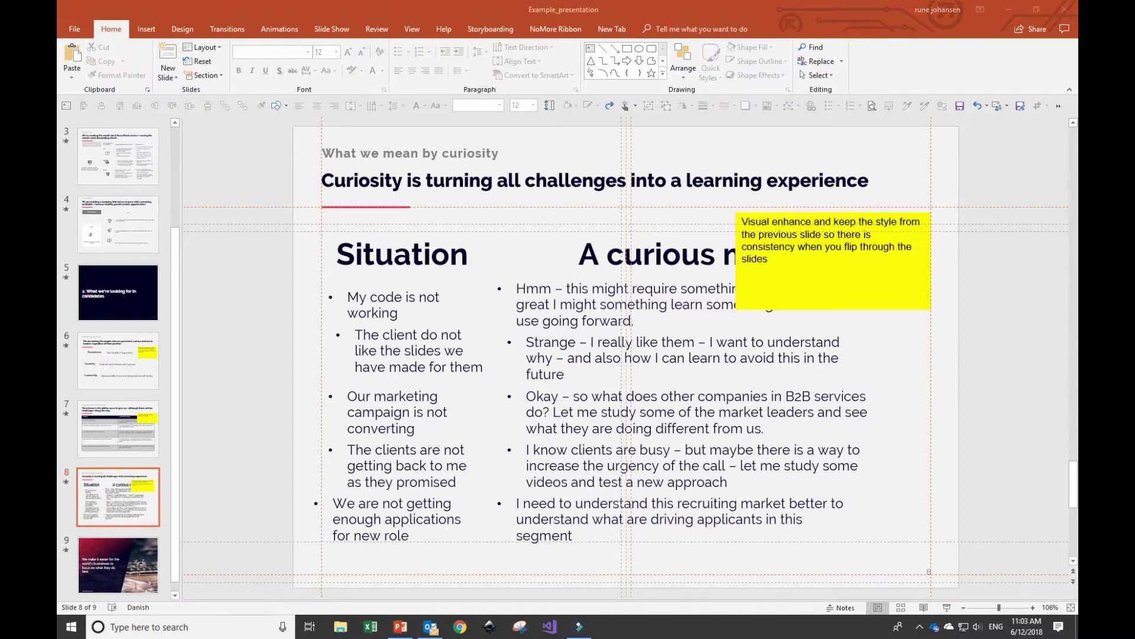
Step: Copy the two work-in-progress slides into Example_presentation after slide 8, giving 11 slides
left_click(1036, 10)
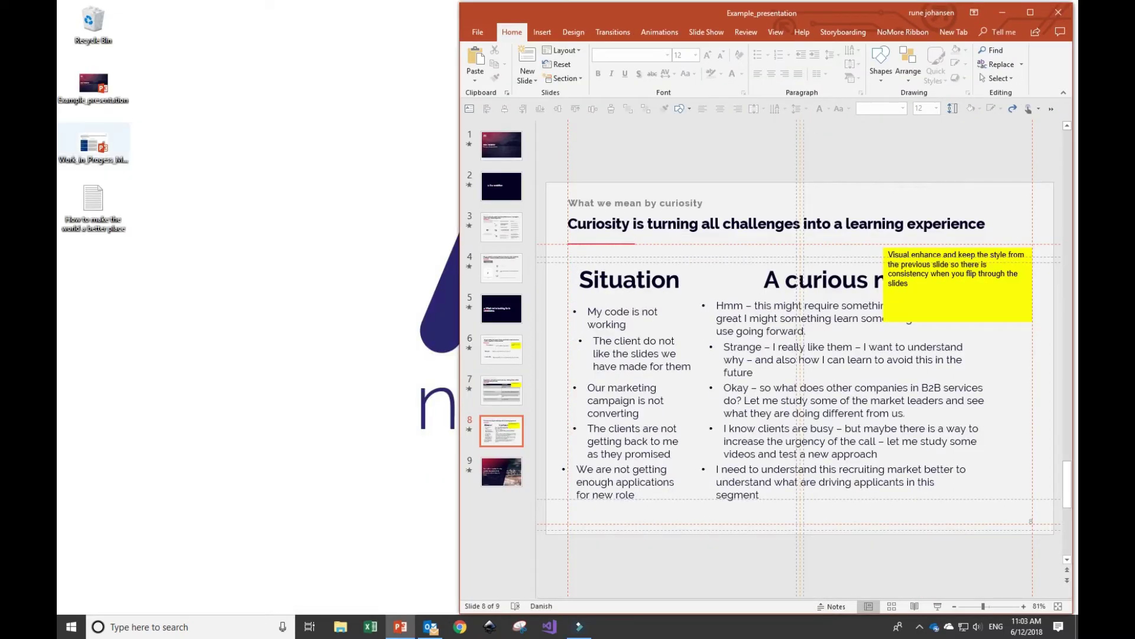
double_click(93, 144)
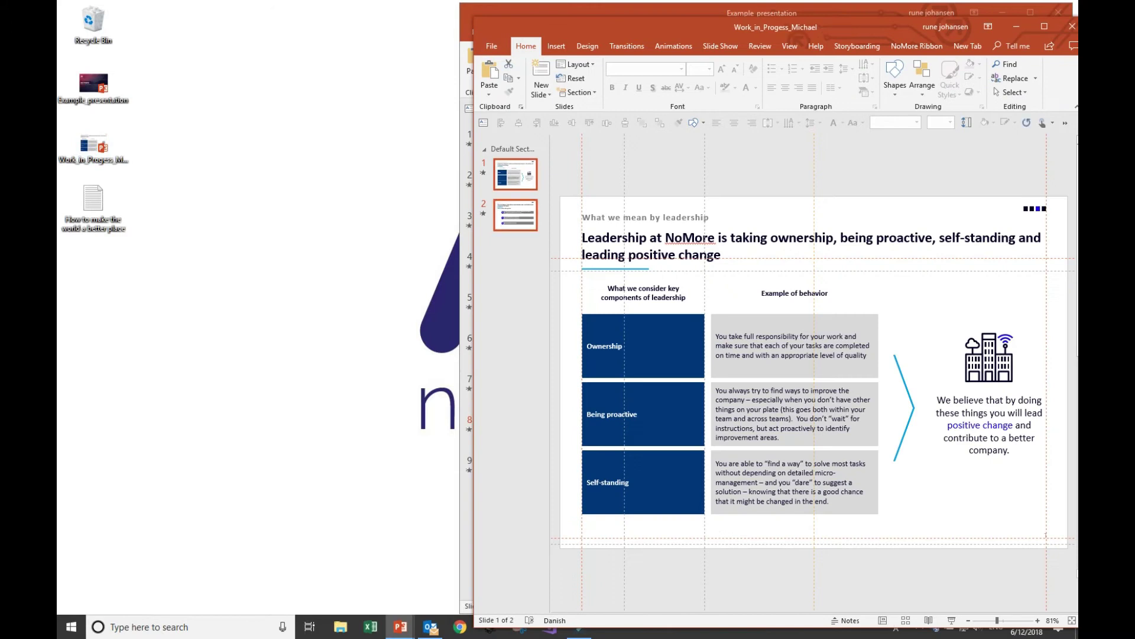
left_click(1071, 27)
left_click(566, 327)
left_click(501, 451)
key("ctrl+v")
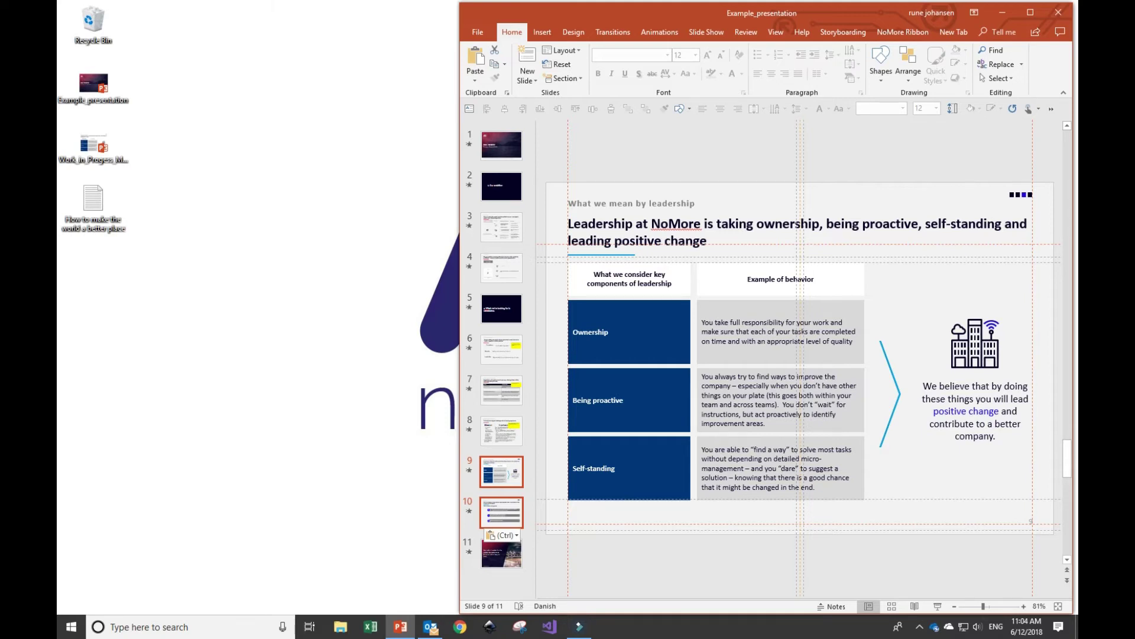
key("super+Up")
key("Down")
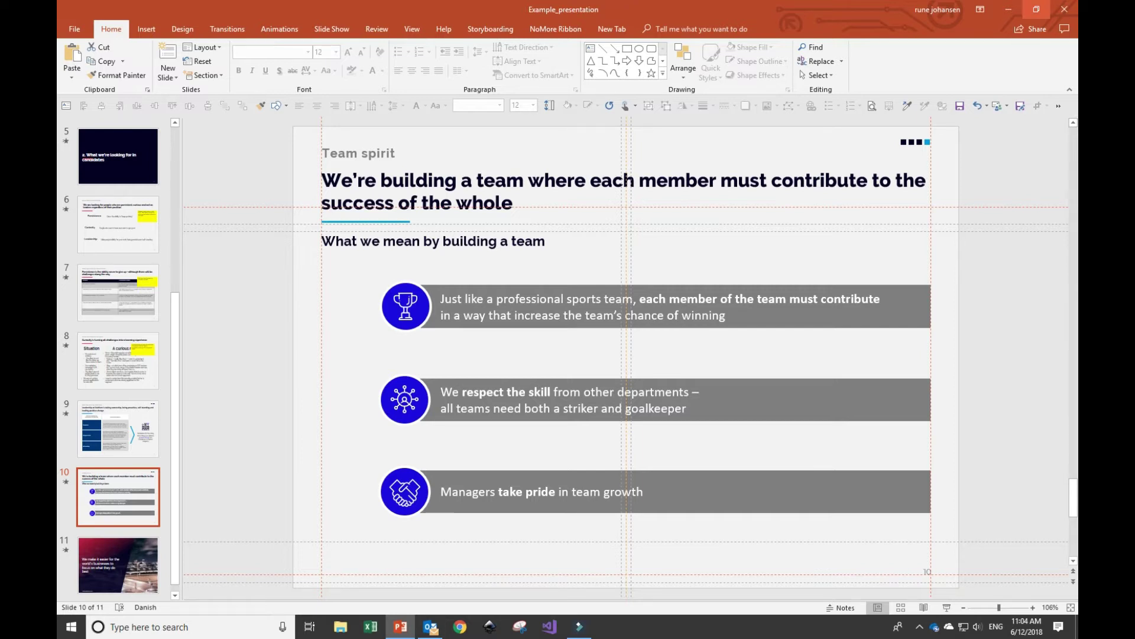
Step: Bring up Outlook in a smaller, narrower and taller window
left_click(1036, 9)
left_click(430, 627)
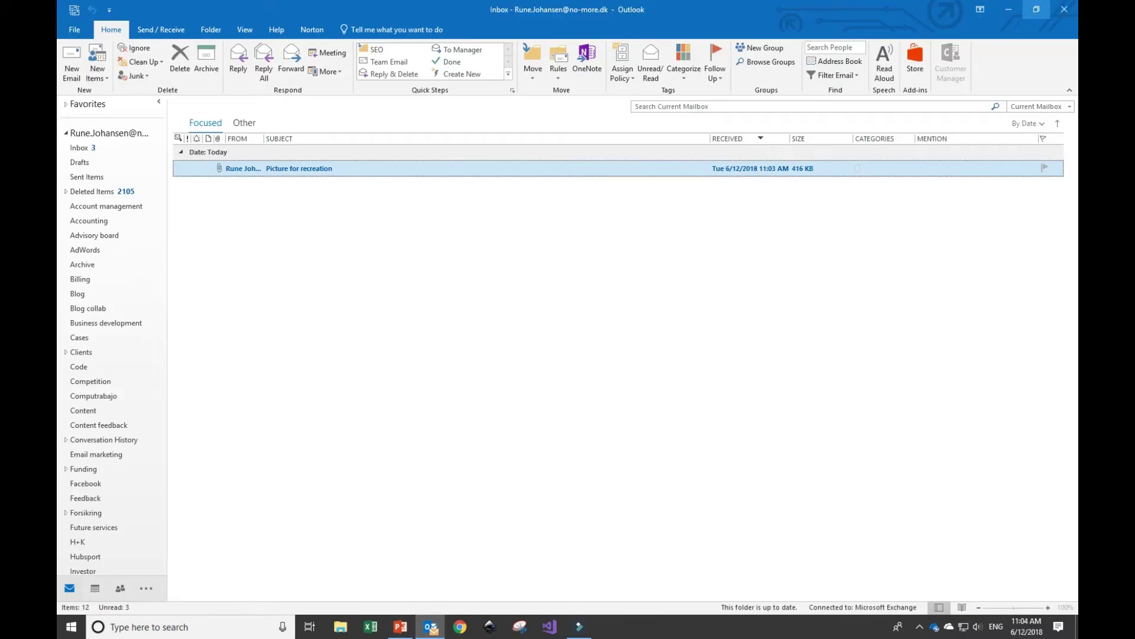
left_click(1036, 9)
left_click_drag(739, 93, 635, 27)
left_click_drag(830, 465, 440, 552)
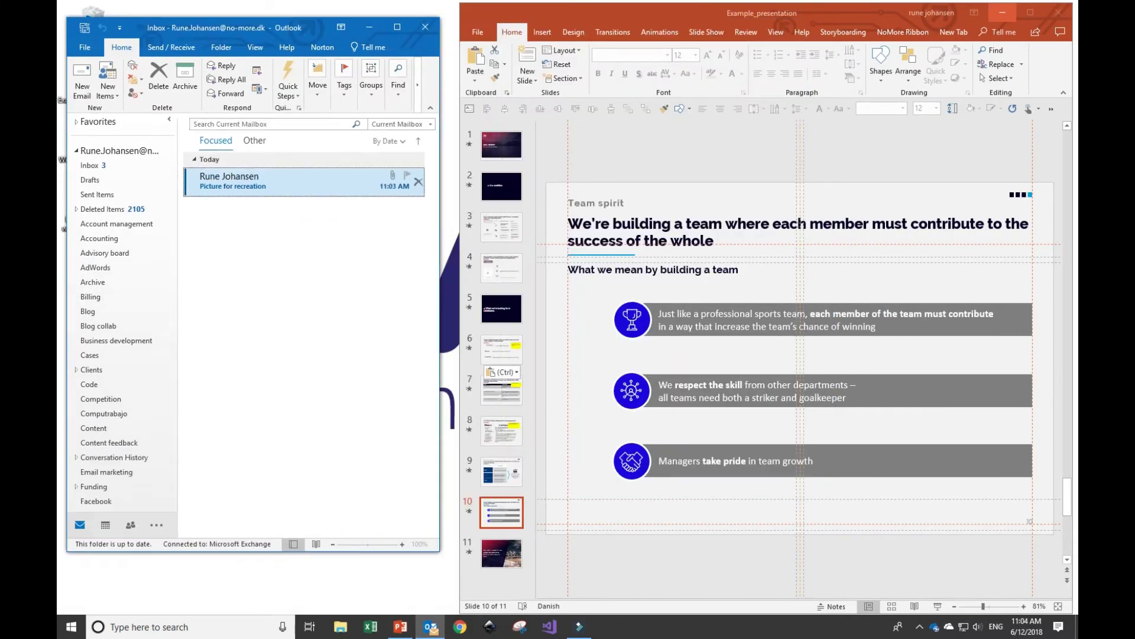
Step: Save the IMG_4294.JPG attachment from the 'Picture for recreation' email to the Desktop
key("Return")
right_click(74, 165)
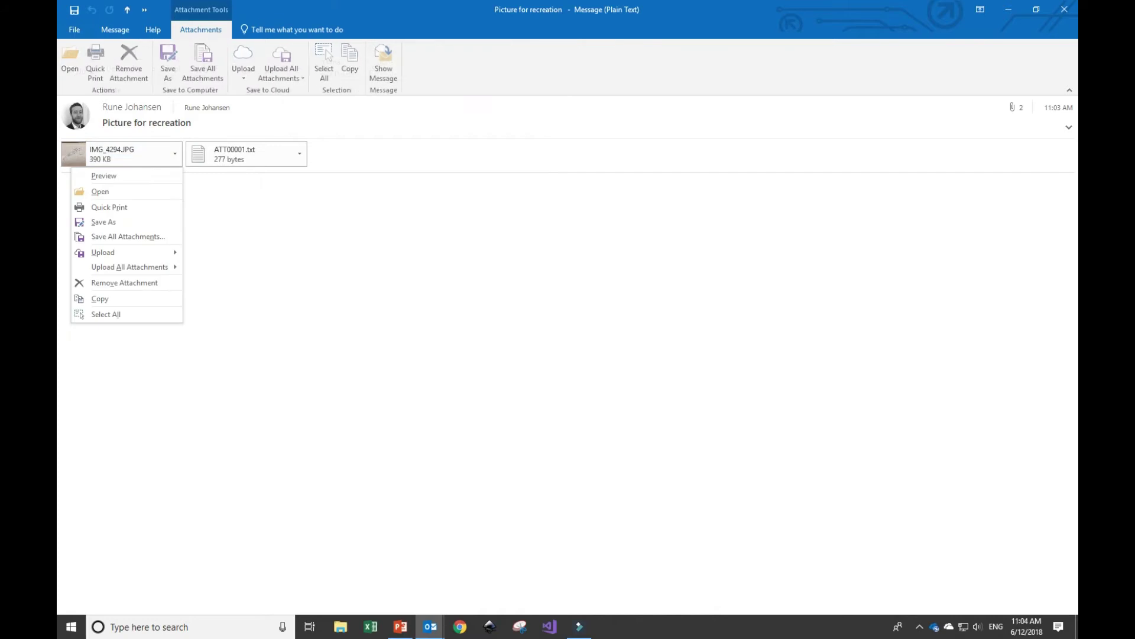
left_click(104, 222)
left_click(105, 91)
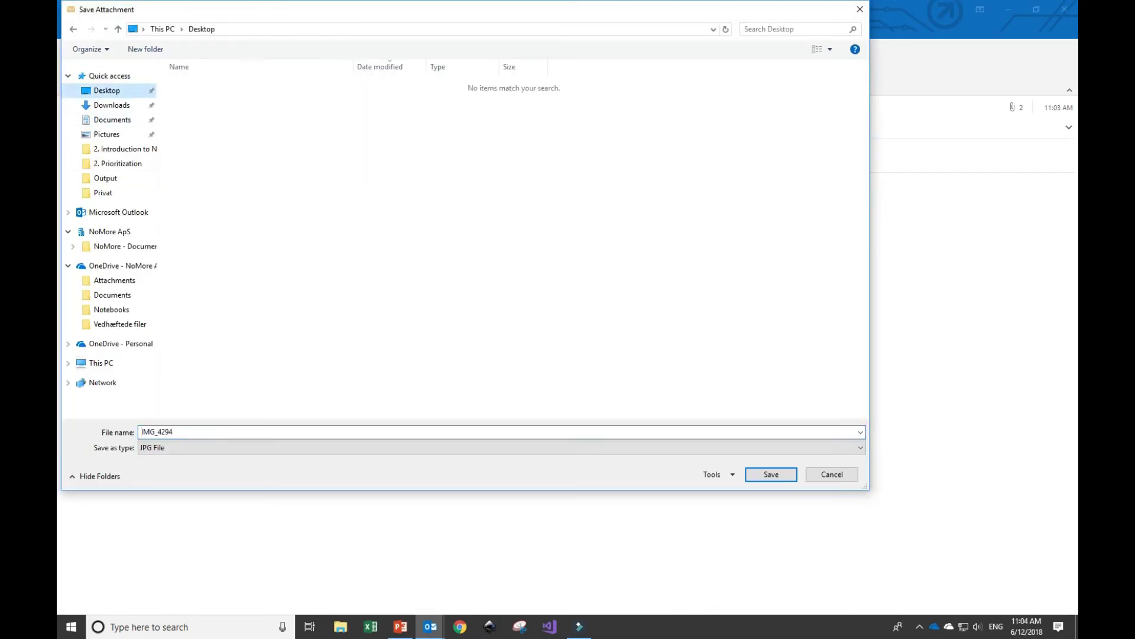
left_click(770, 474)
left_click(1064, 10)
left_click(369, 27)
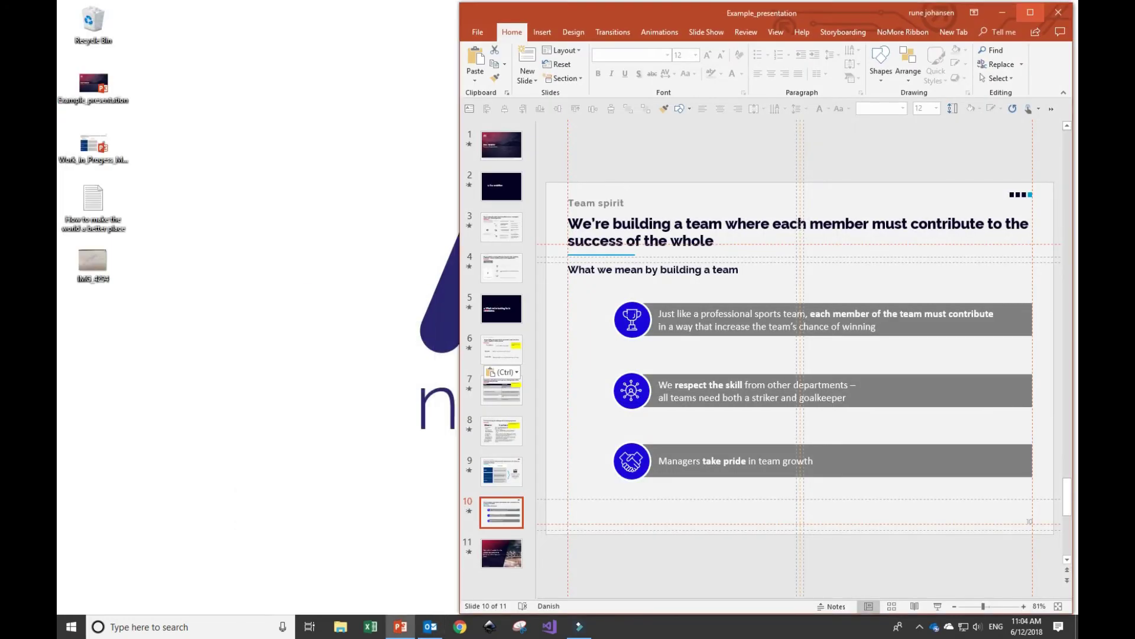
Step: Insert a new slide after slide 10 holding the IMG_4294 photo, resized to about 7 by 5 inches
right_click(504, 531)
left_click(541, 570)
left_click_drag(93, 261, 800, 367)
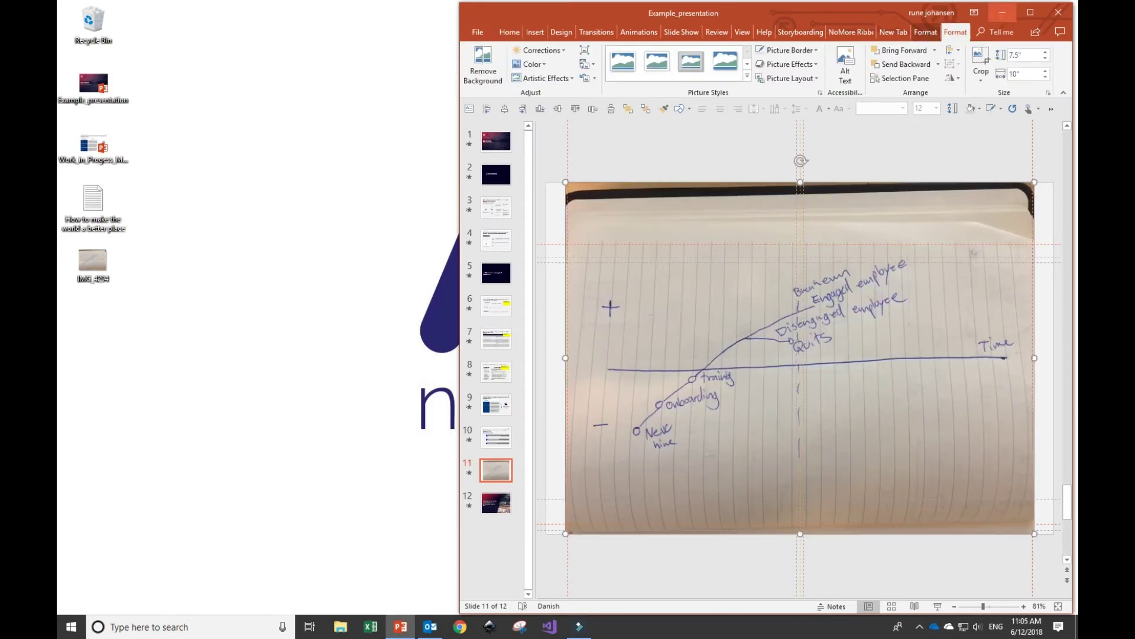
left_click(1030, 13)
left_click(242, 355)
left_click(626, 354)
left_click_drag(933, 126, 749, 263)
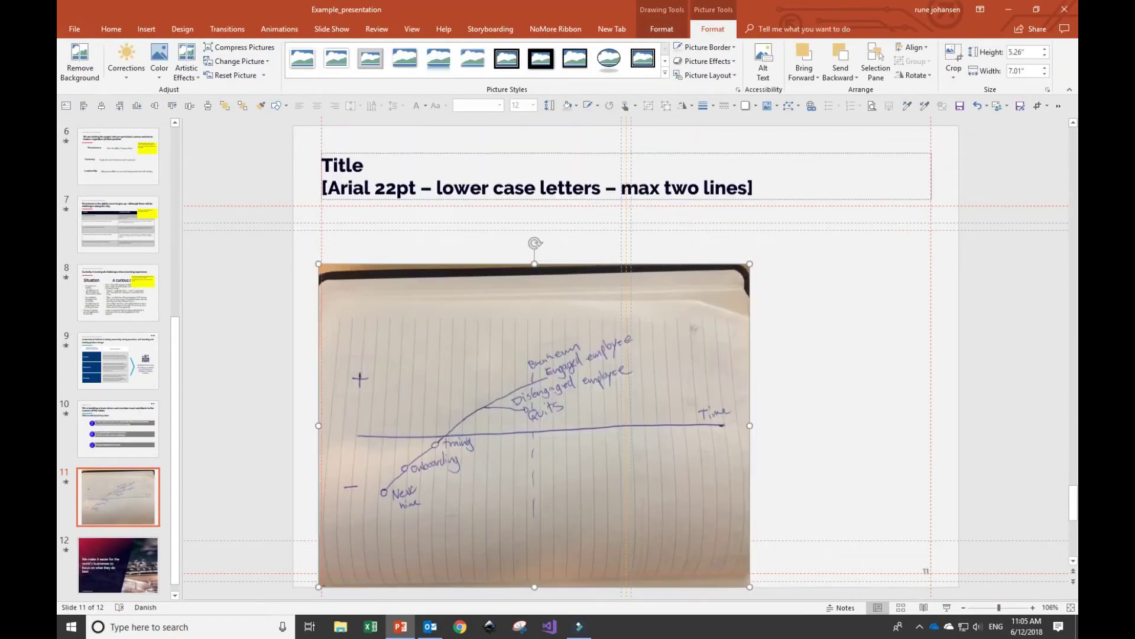
left_click_drag(592, 385, 650, 358)
Step: Add the note 'Please recreate picture in our guidelines.', the greater-ROI title, and a new slide 12
key("alt+1")
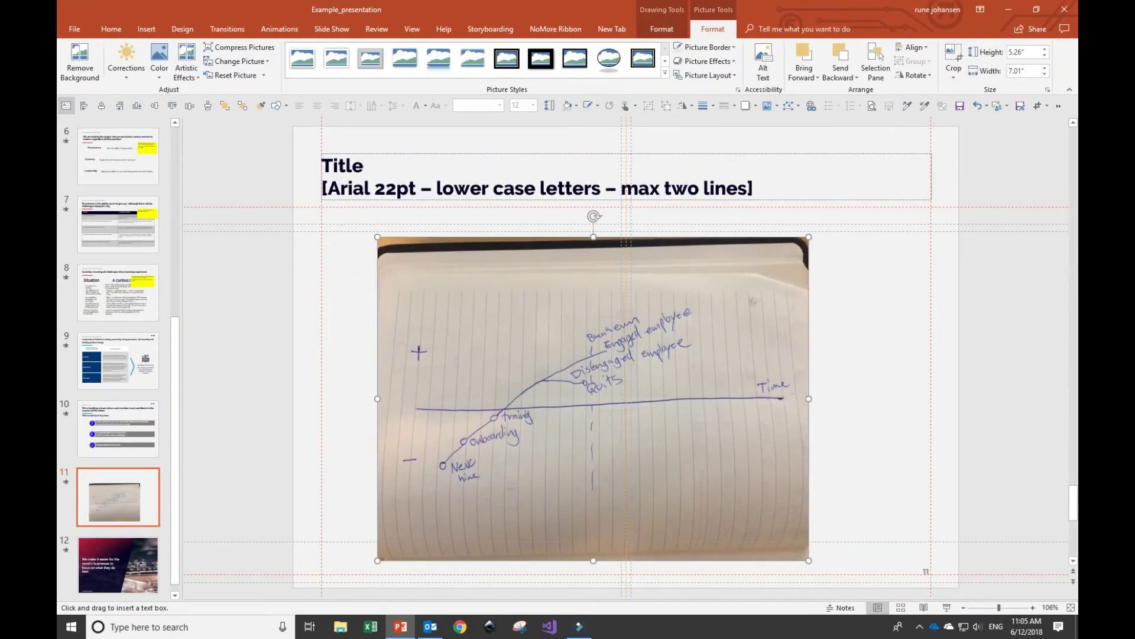
left_click_drag(764, 176, 931, 289)
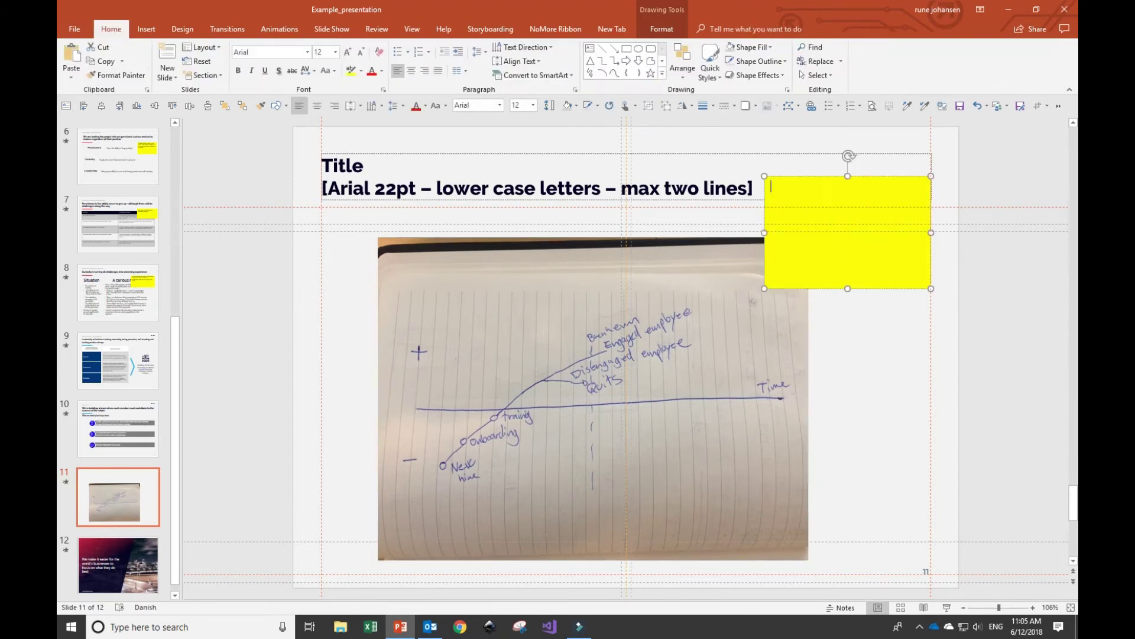
type("Please re")
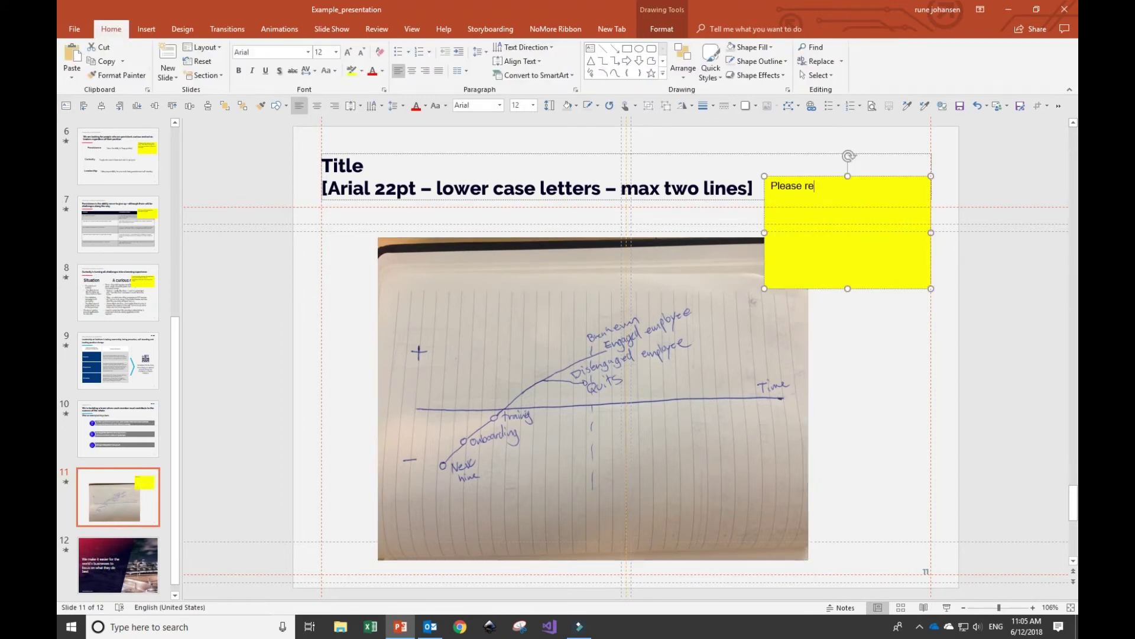
type("create picture in our guidelines.")
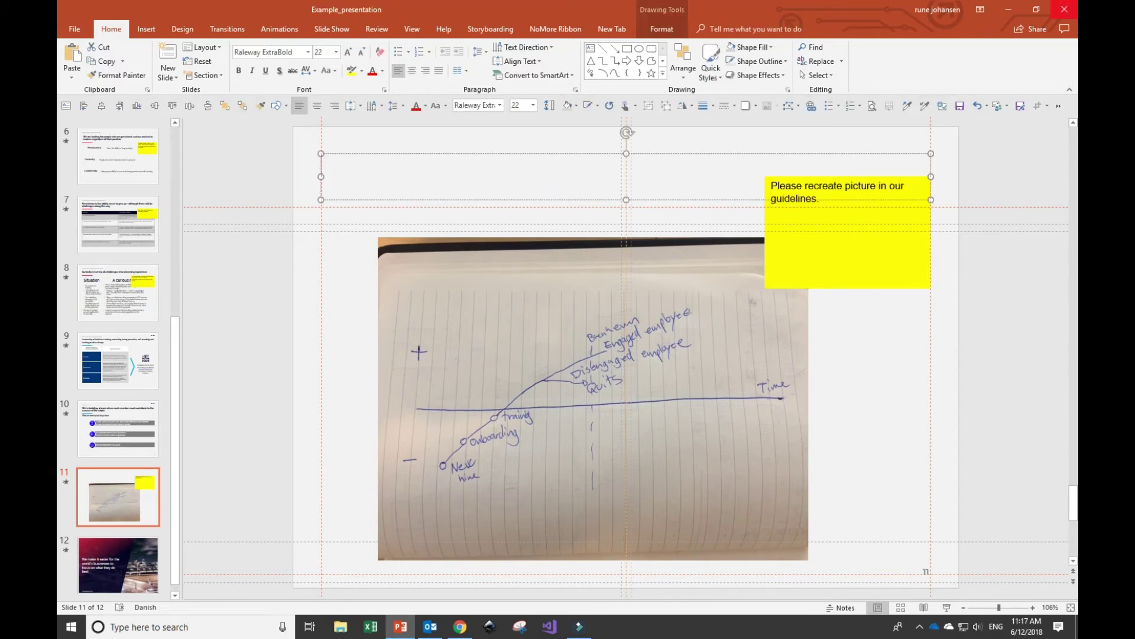
type("Increased investment in initi")
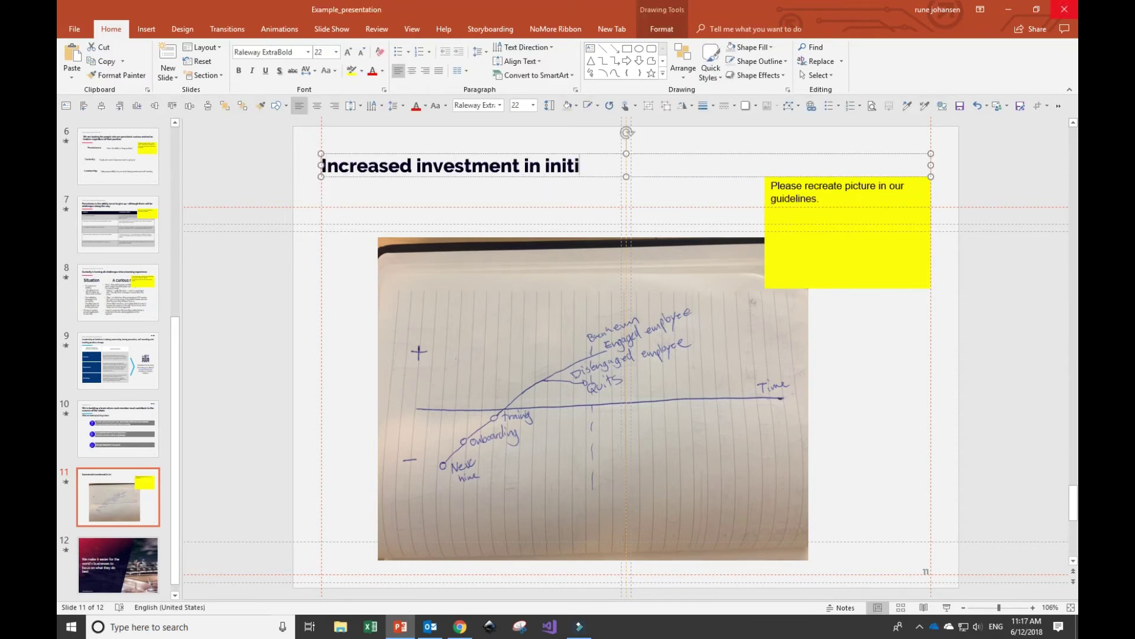
type("al screening will provide greater ROI")
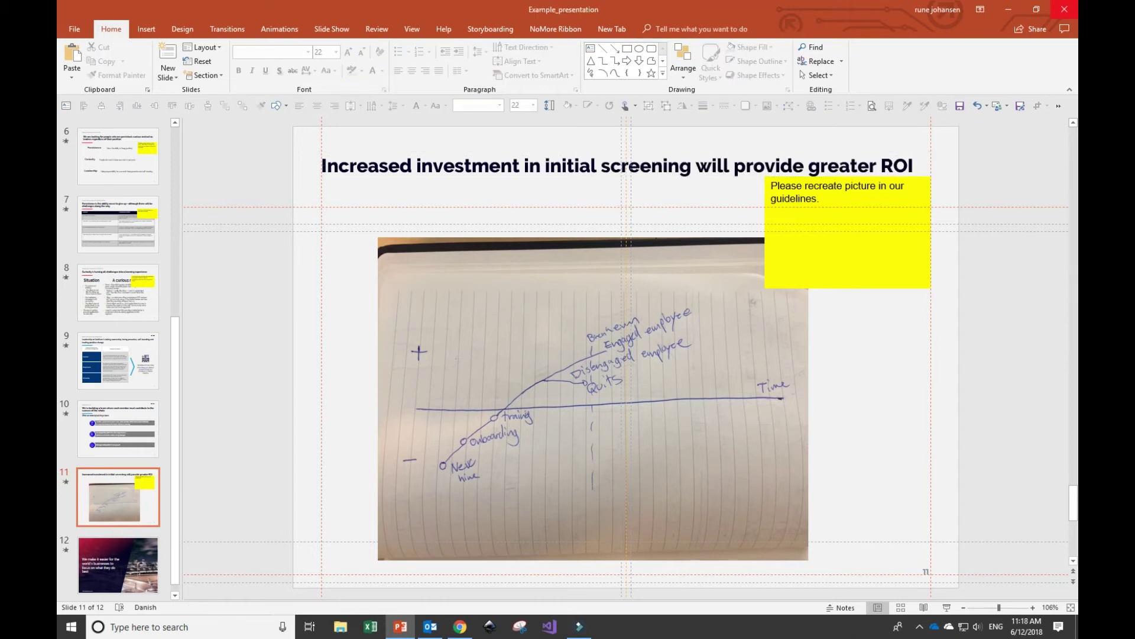
key("ctrl+m")
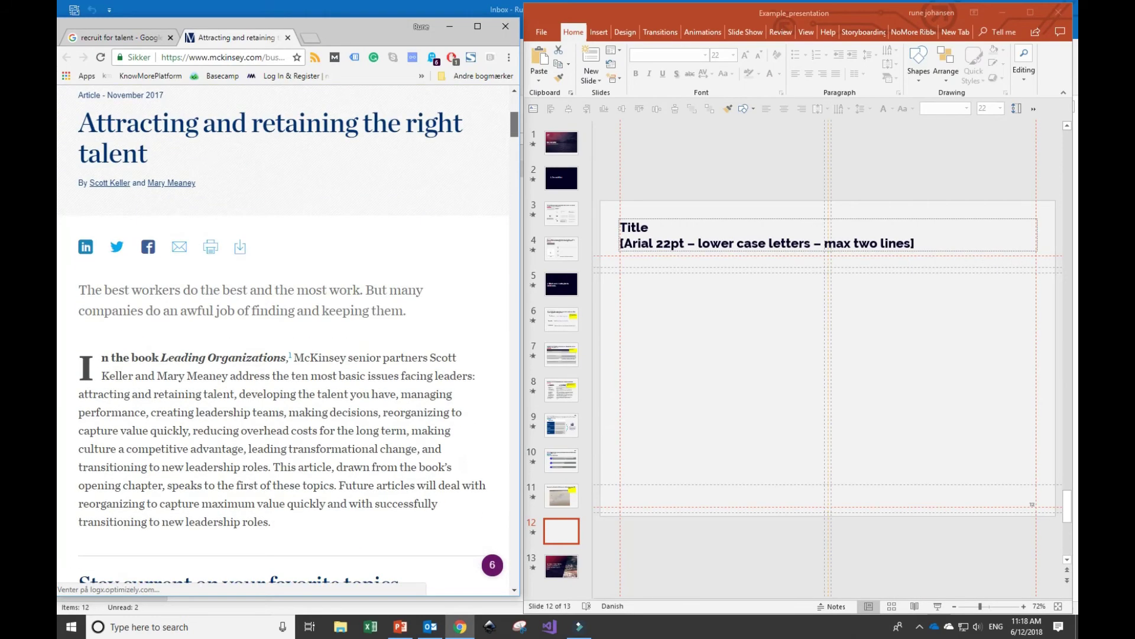
scroll(283, 341, "down", 20)
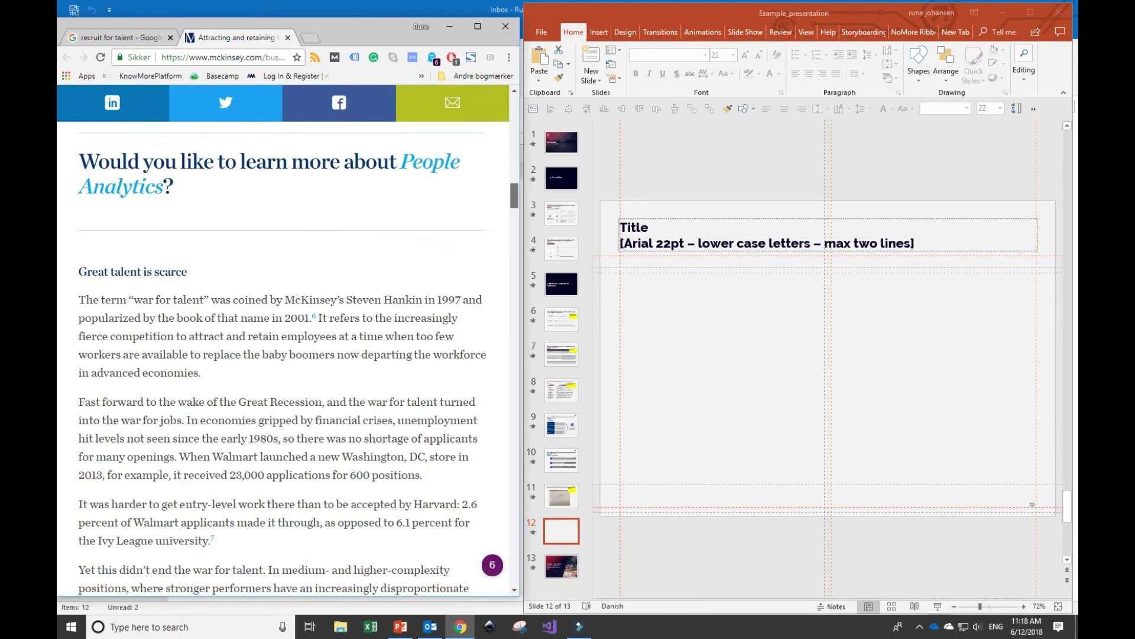
Step: Launch Snipping Tool via a 'klip' search and capture the Fortune 500 exhibit
scroll(283, 355, "down", 20)
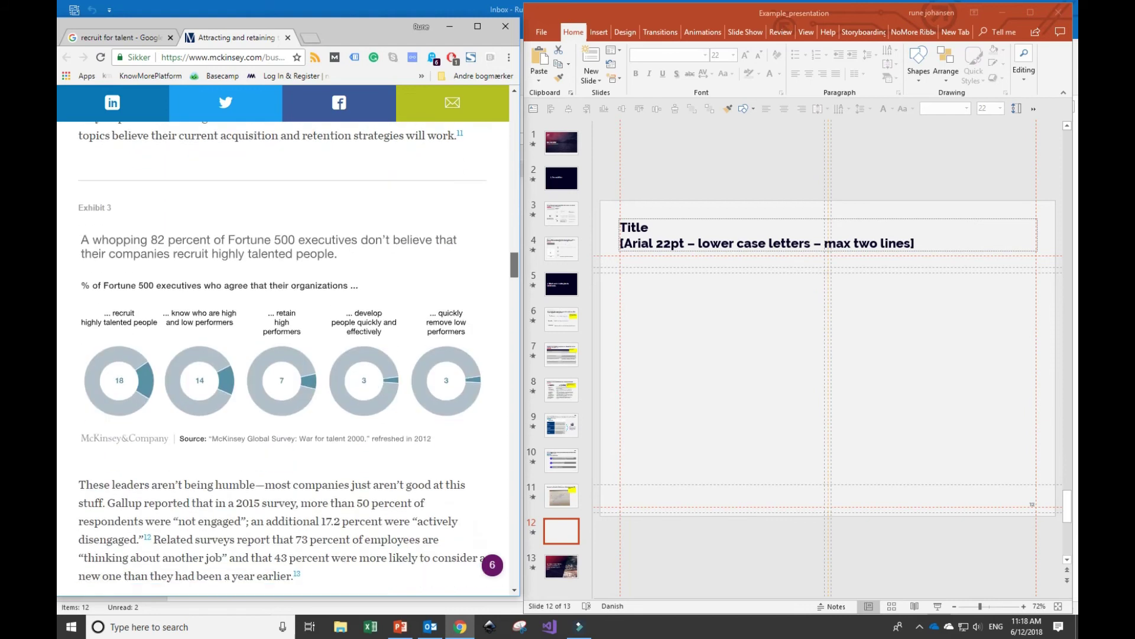
key("super")
type("klip")
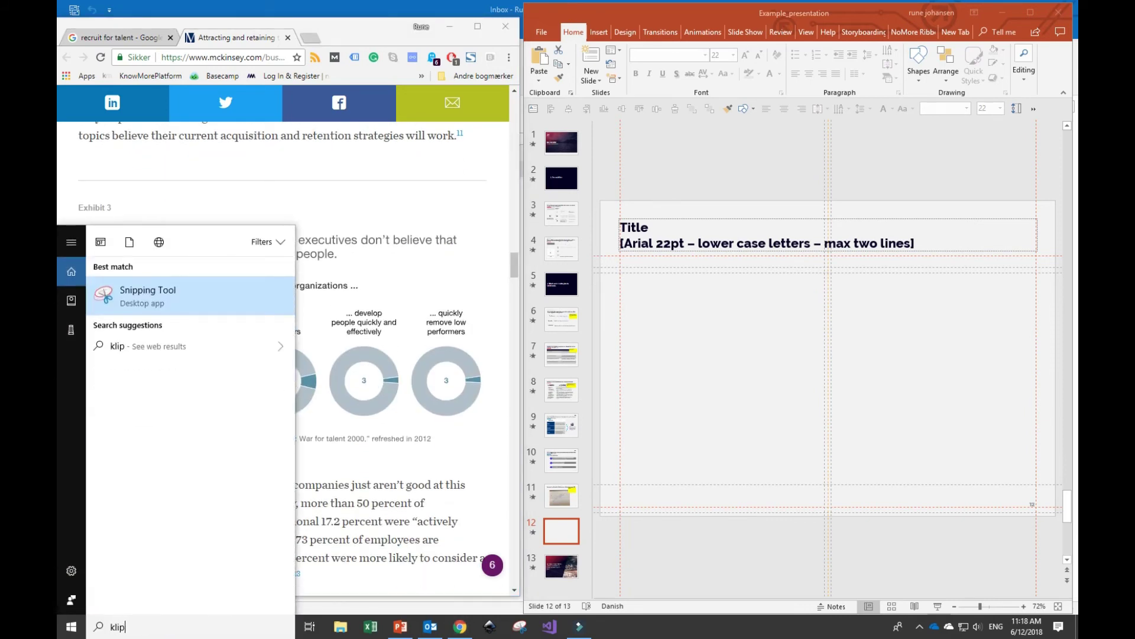
key("Return")
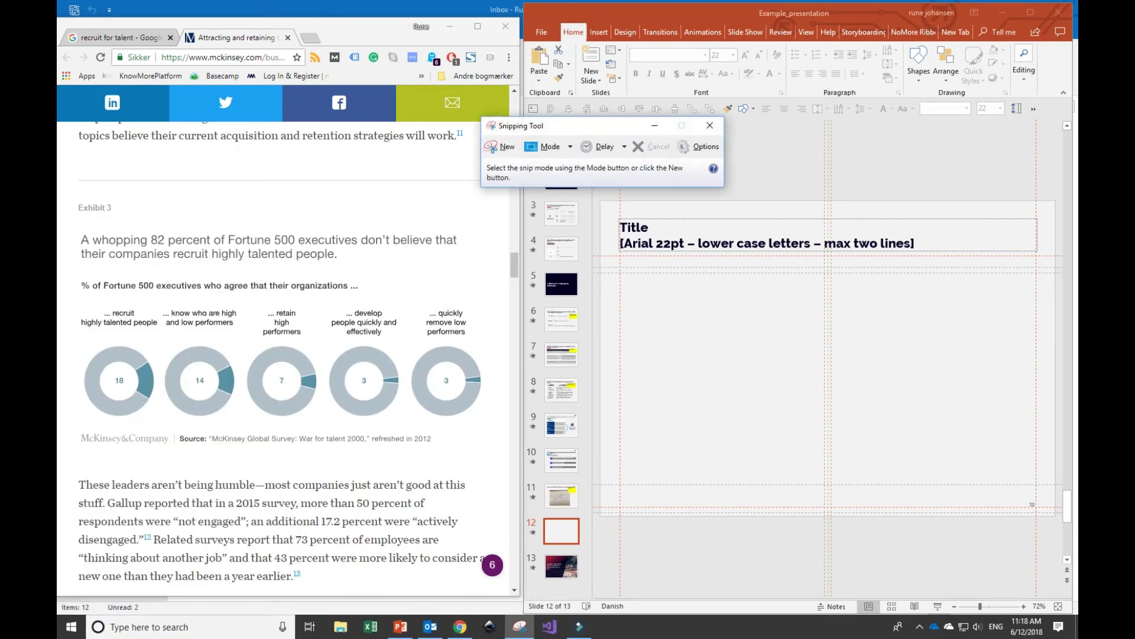
key("ctrl+n")
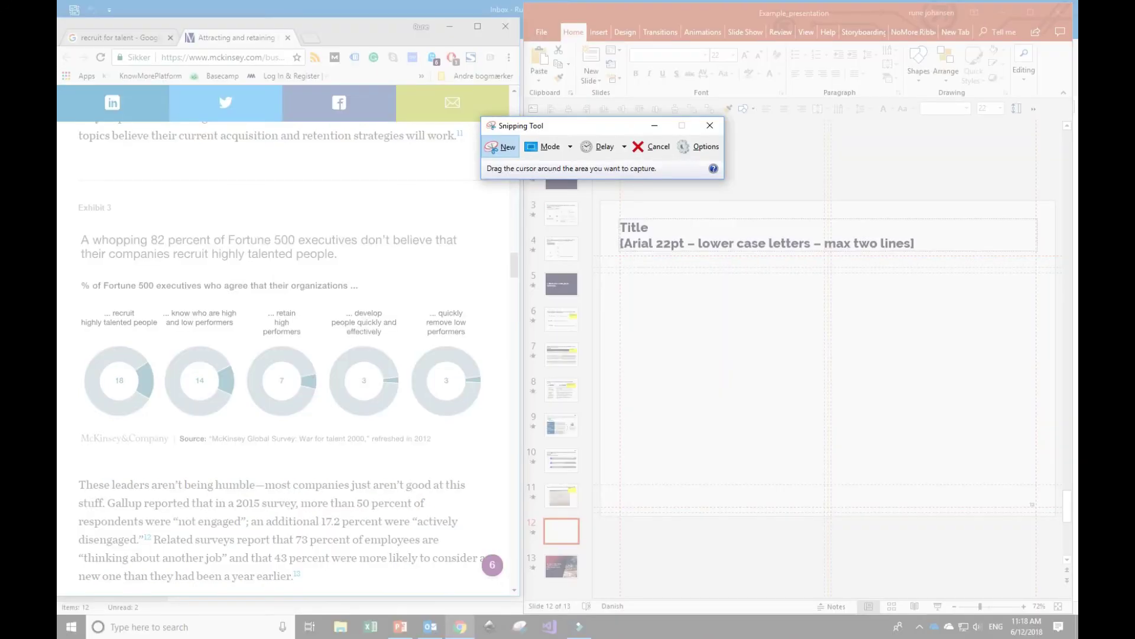
left_click_drag(65, 188, 510, 479)
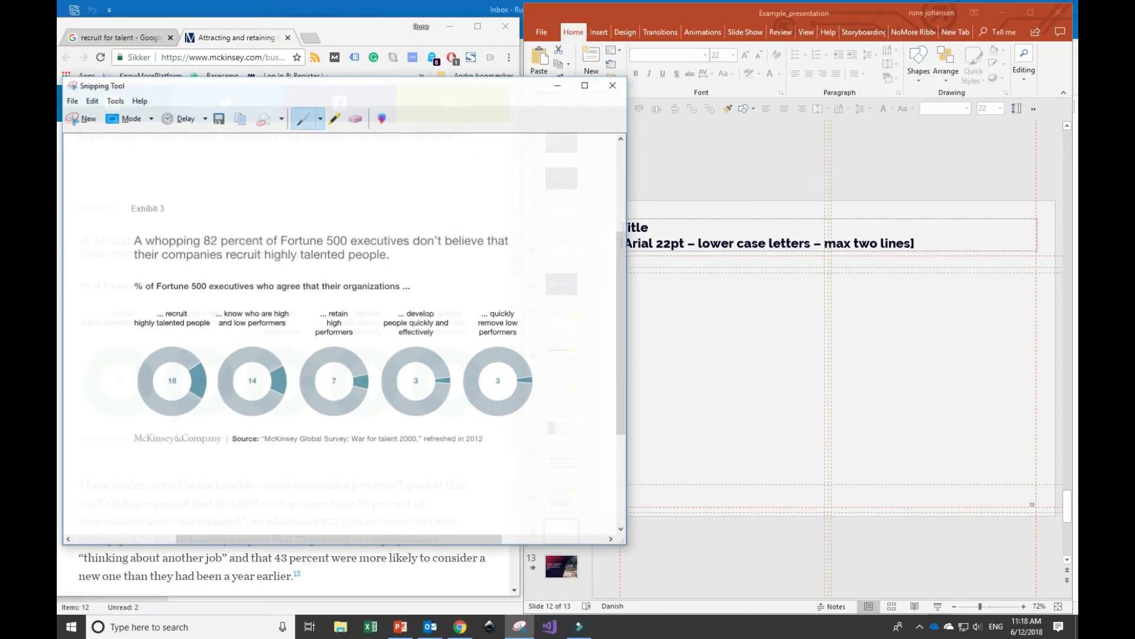
Step: Strike through the exhibit headline and Exhibit 3 label in red, then copy the capture
left_click(320, 118)
left_click(331, 138)
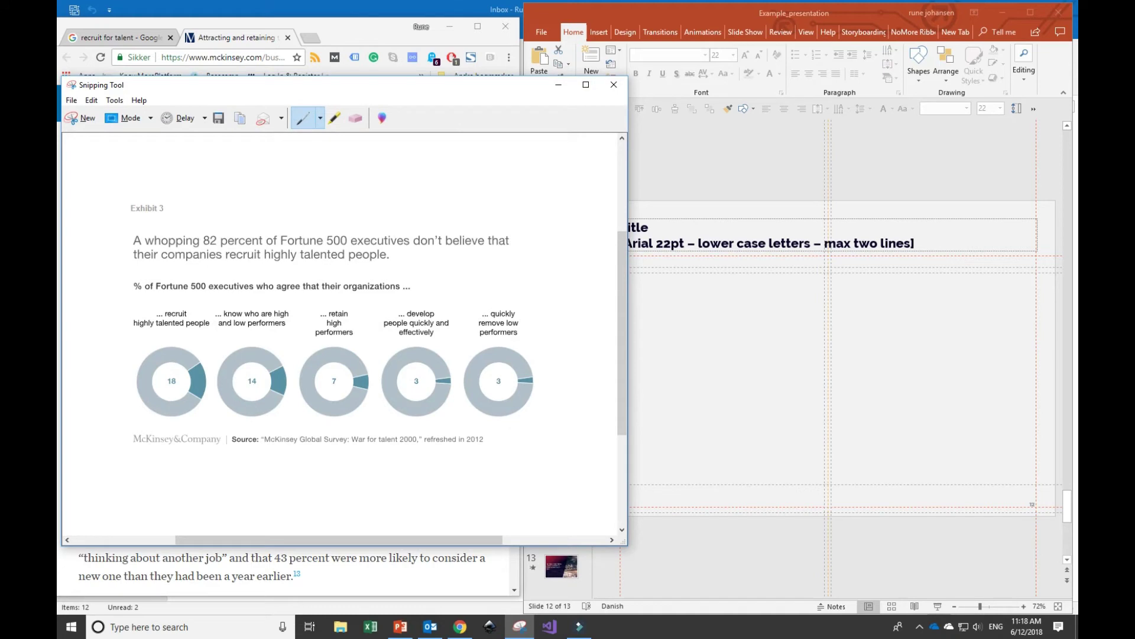
left_click_drag(129, 221, 453, 275)
left_click_drag(142, 272, 519, 235)
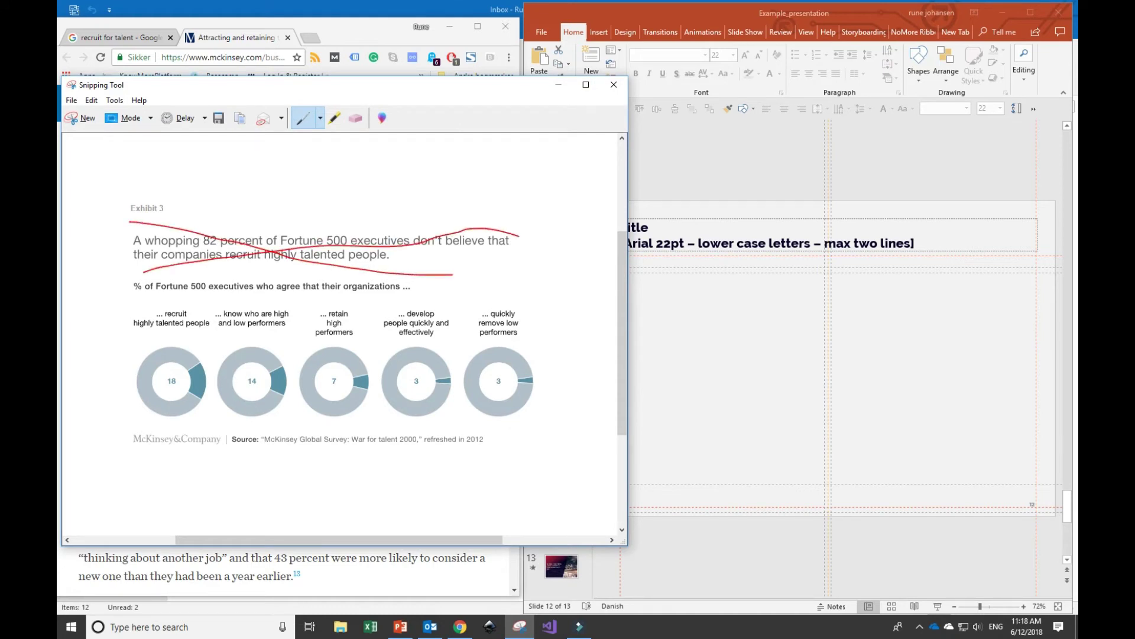
left_click_drag(126, 207, 204, 207)
left_click(240, 118)
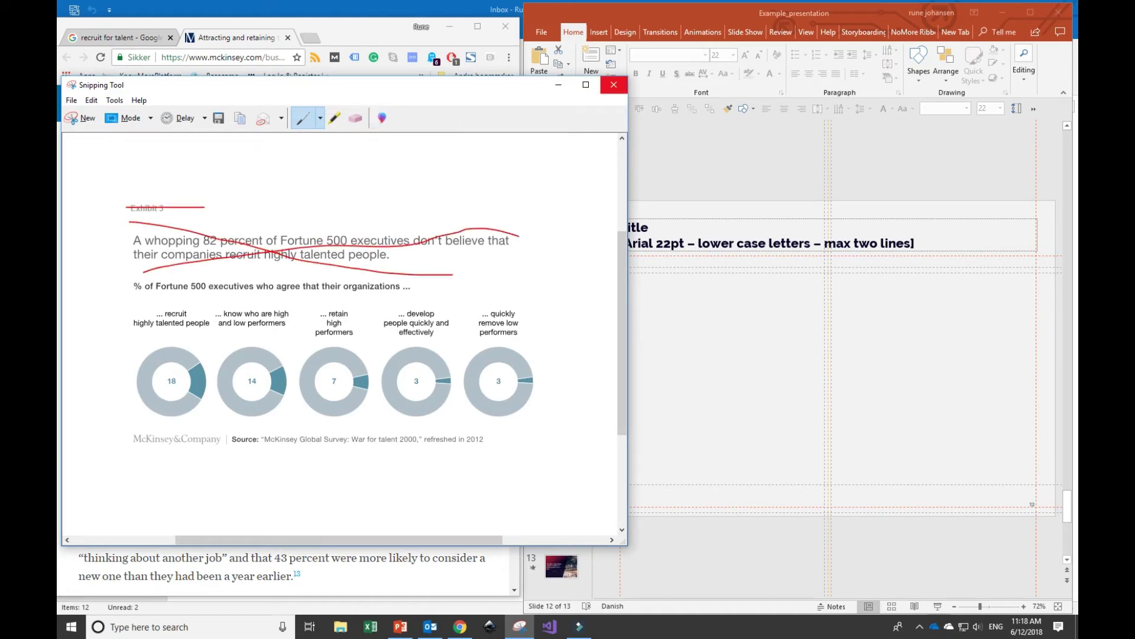
left_click(768, 319)
Step: Paste the exhibit, title slide 12 'Improved retention and onboarding can put us ahead of the curve', add the source note
key("ctrl+v")
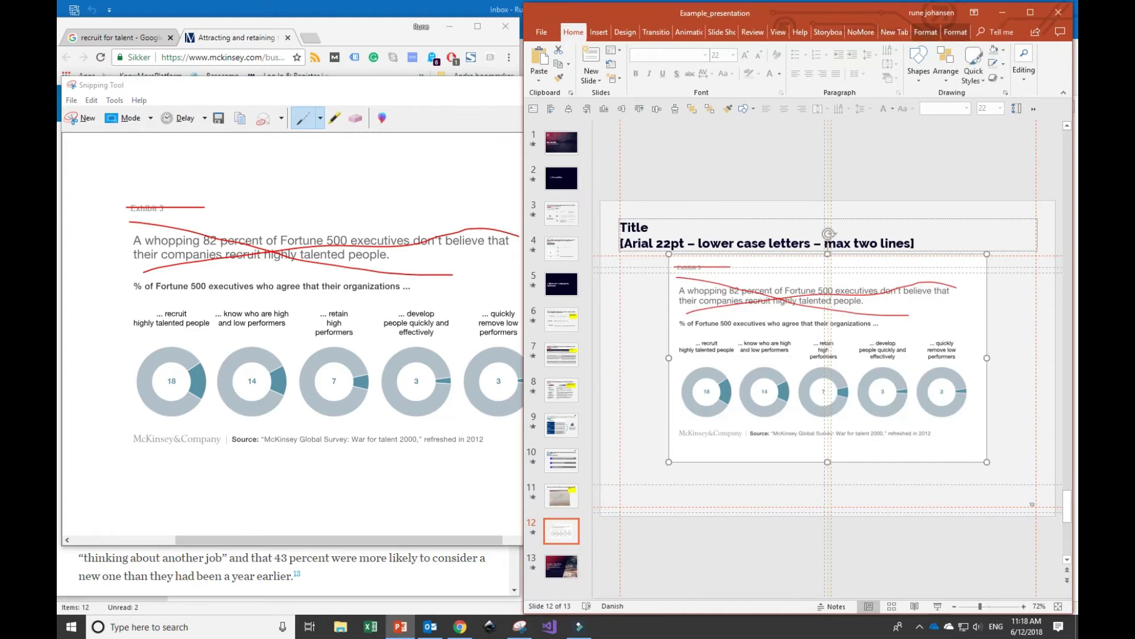
left_click(1030, 12)
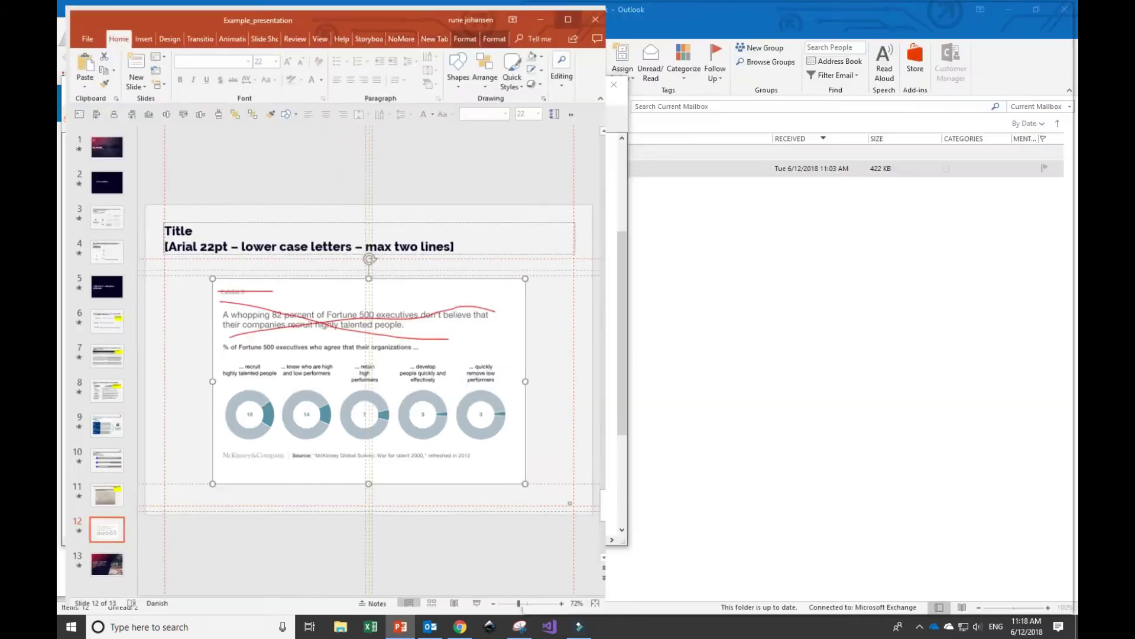
left_click(537, 177)
type("Improved retention and onboarding can put us ahead of the curveRecreate w")
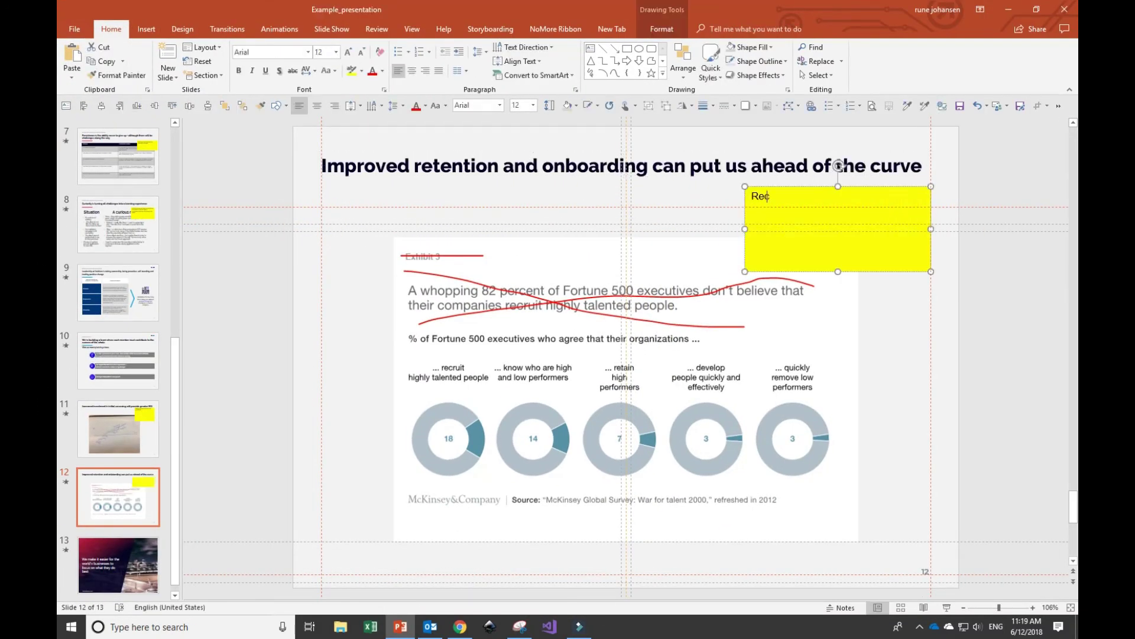
type("ith editable data. Make sour")
key("BackSpace")
key("BackSpace")
key("BackSpace")
key("BackSpace")
type("sure to include the source.")
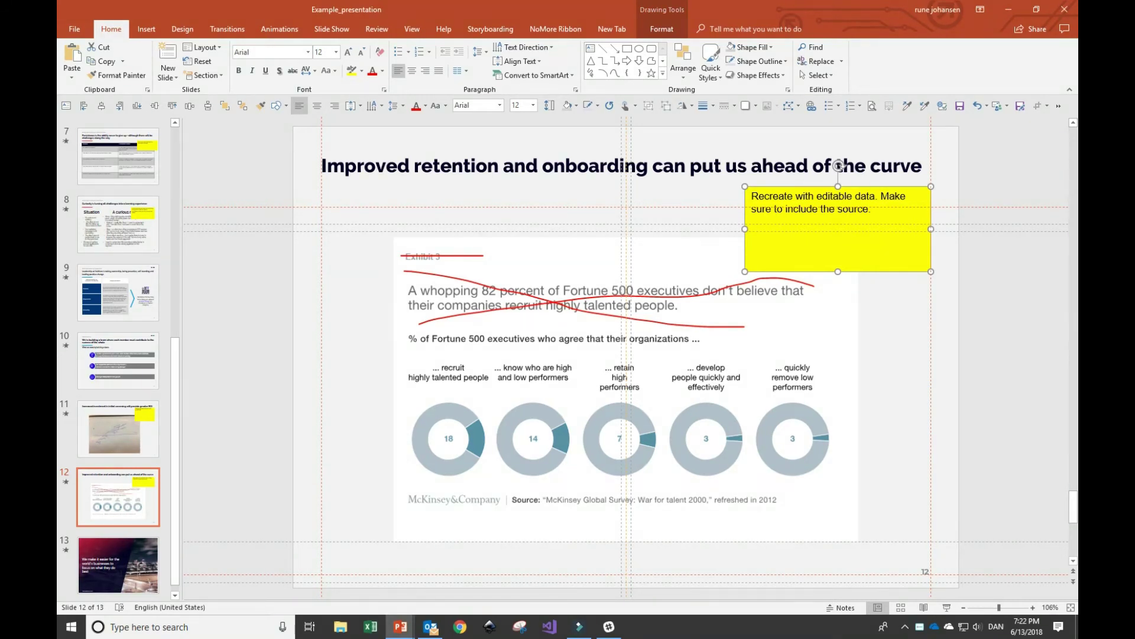
Step: Start an email with the presentation attached, addressed to NoMore Support
left_click(75, 29)
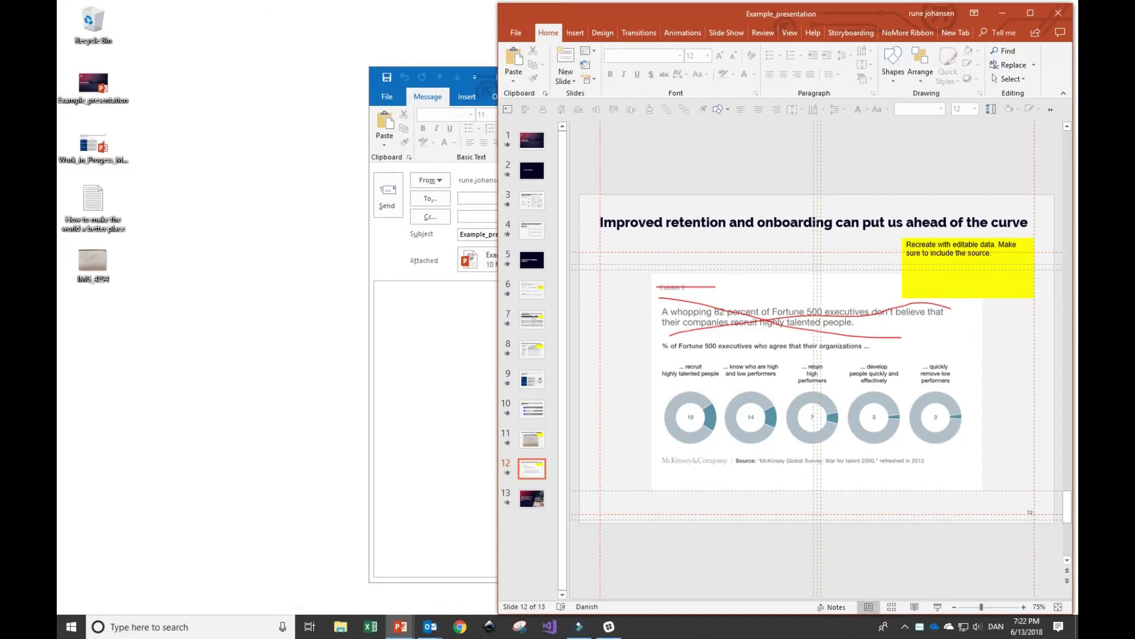
key("super+Left")
type("re")
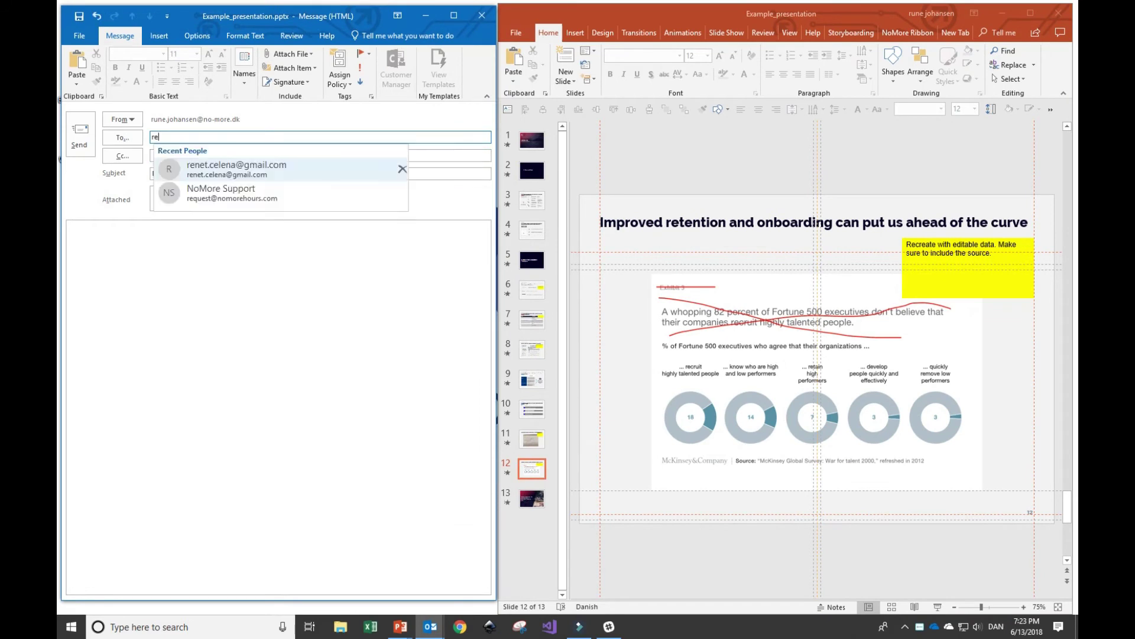
type("que")
key("Return")
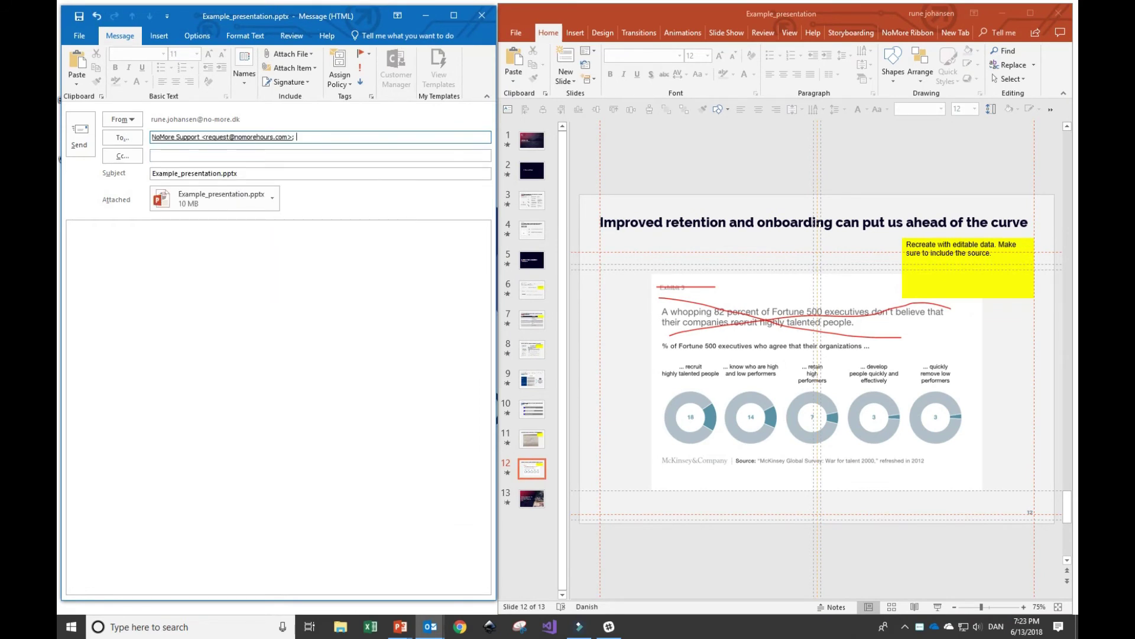
Step: Write the body requesting standard format per yellow stickers by 12.00 CET tomorrow, with sign-off
left_click(73, 235)
type("Dear team,")
key("Return")
key("Return")
type("Please brush up the presentation in our sta")
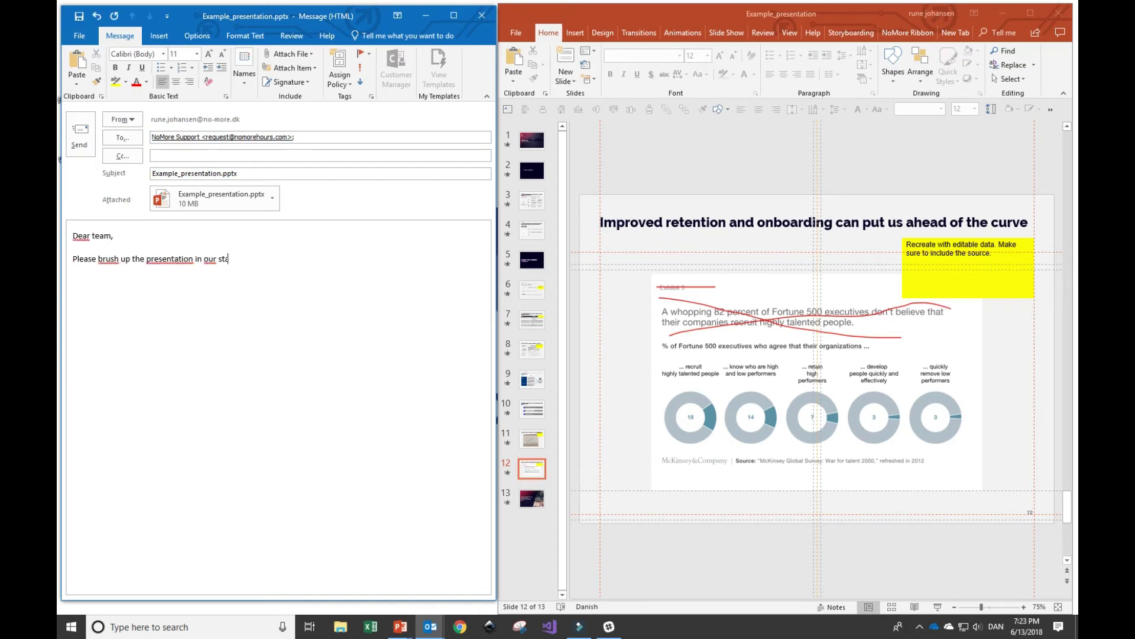
type("ndard format. See yellow stickers for specific instructions.")
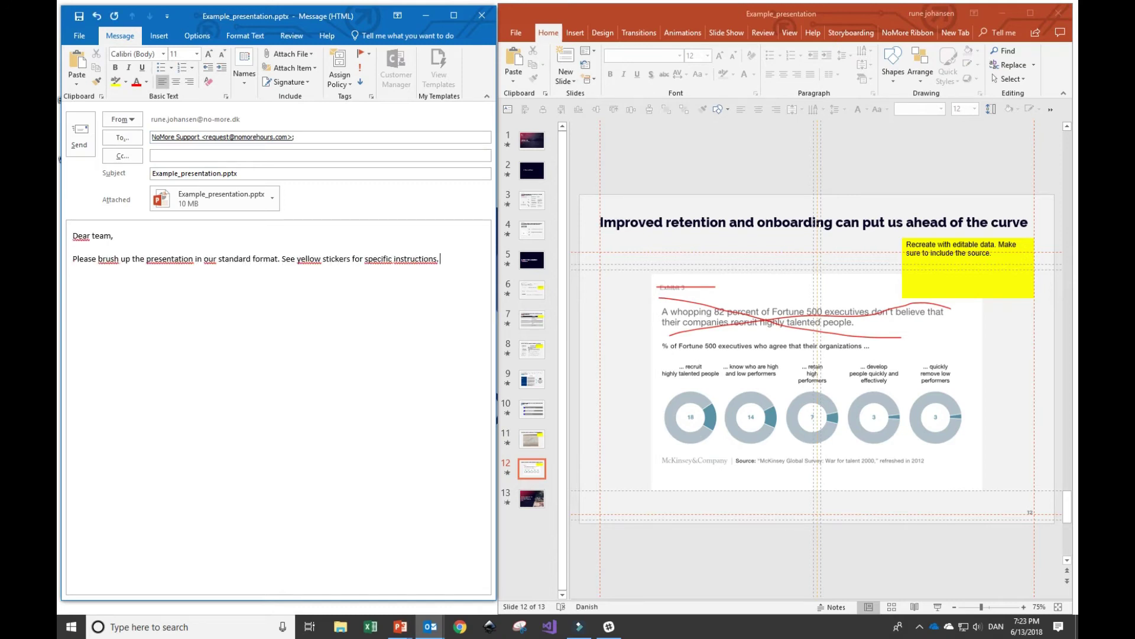
key("Return")
key("Return")
type("I need this back tomorrow before 12.00 CET if possible. Feel free to give me a call if")
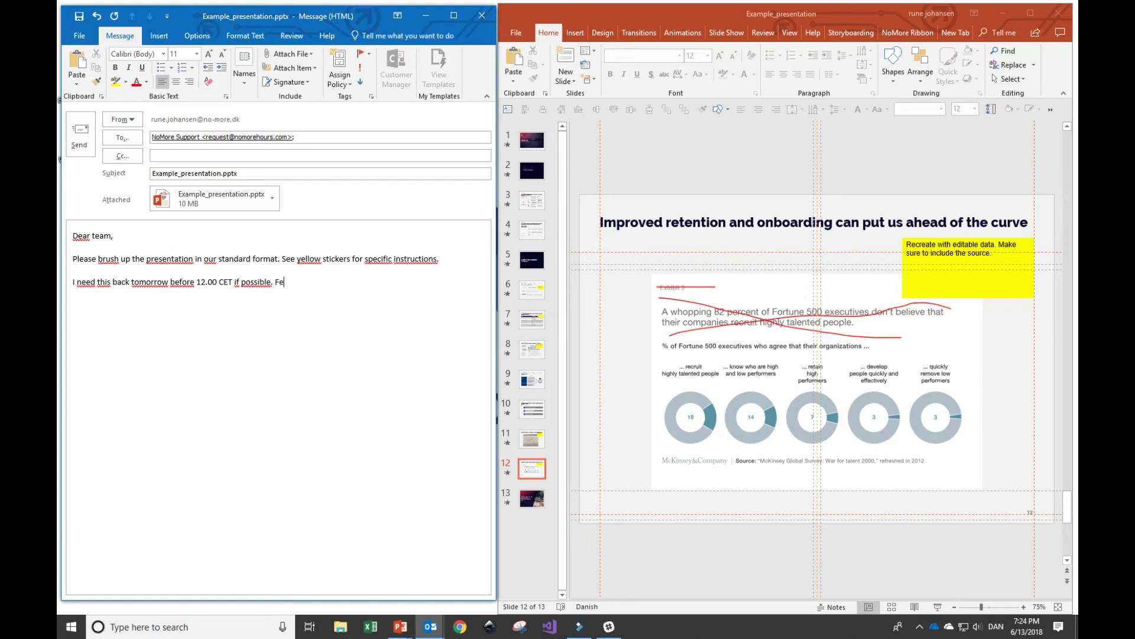
type(" needed.")
key("Return")
key("Return")
type("Br")
key("Return")
type("Rune")
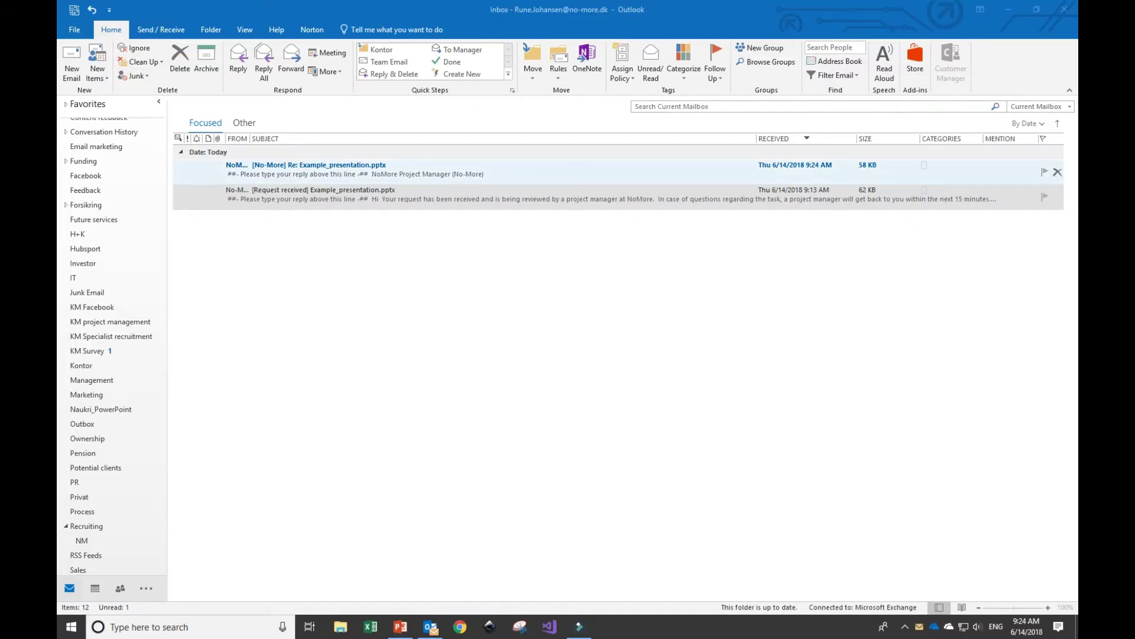
Step: Open NoMore's newest Example_presentation.pptx reply and its attached returned deck
key("Return")
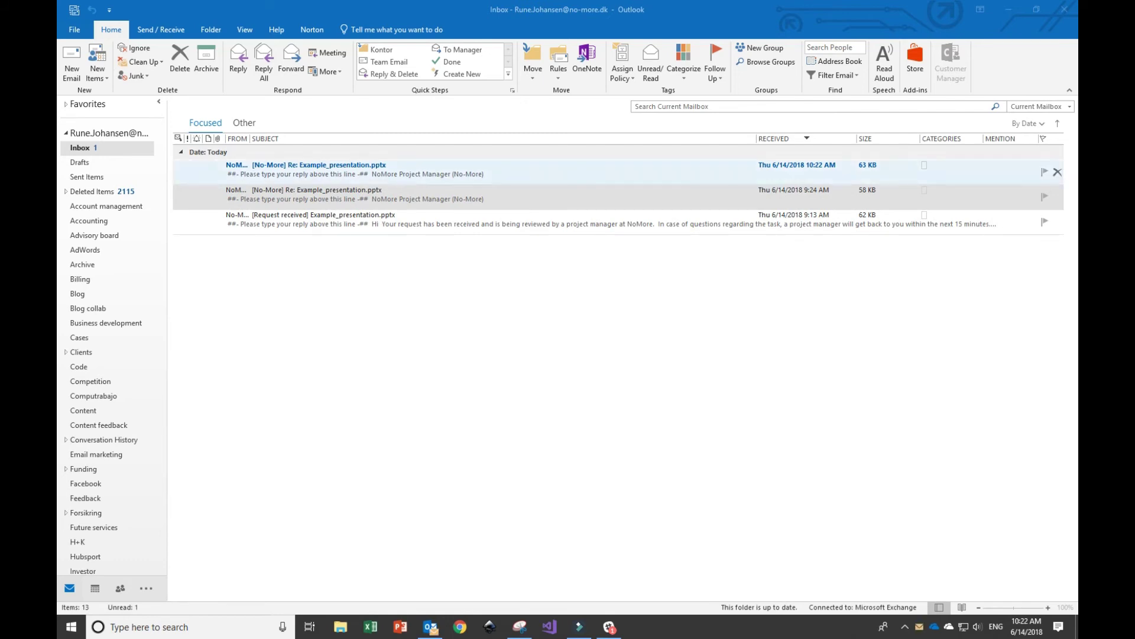
double_click(320, 170)
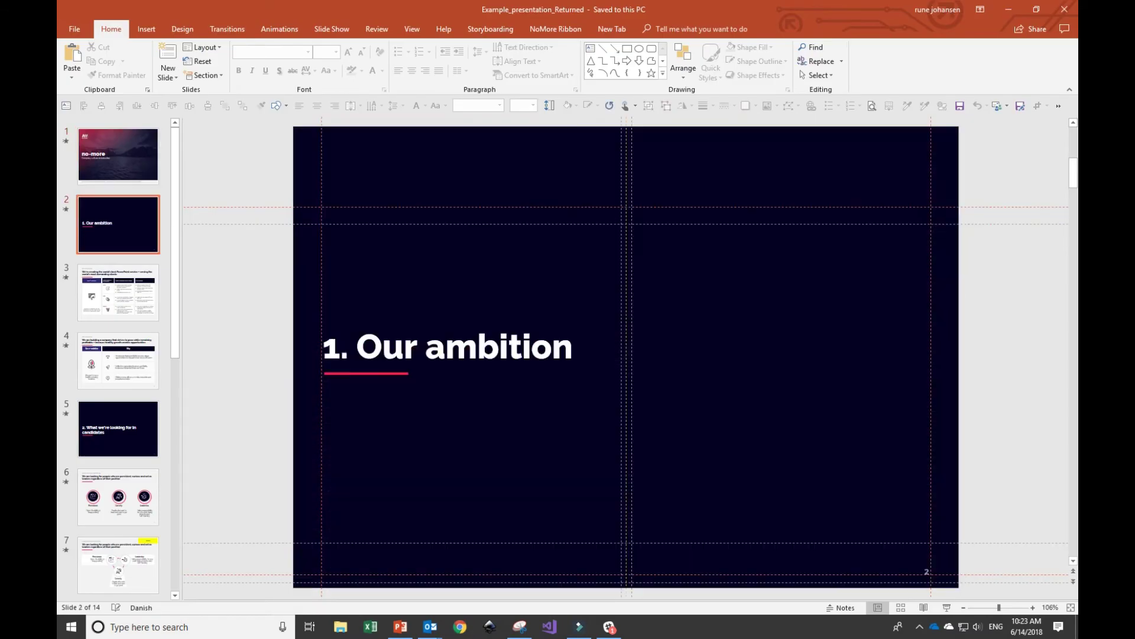
Step: Step through the returned deck's slides, from the Option qualities slide through persistence, curiosity, leadership and team spirit to slide 12
key("Down")
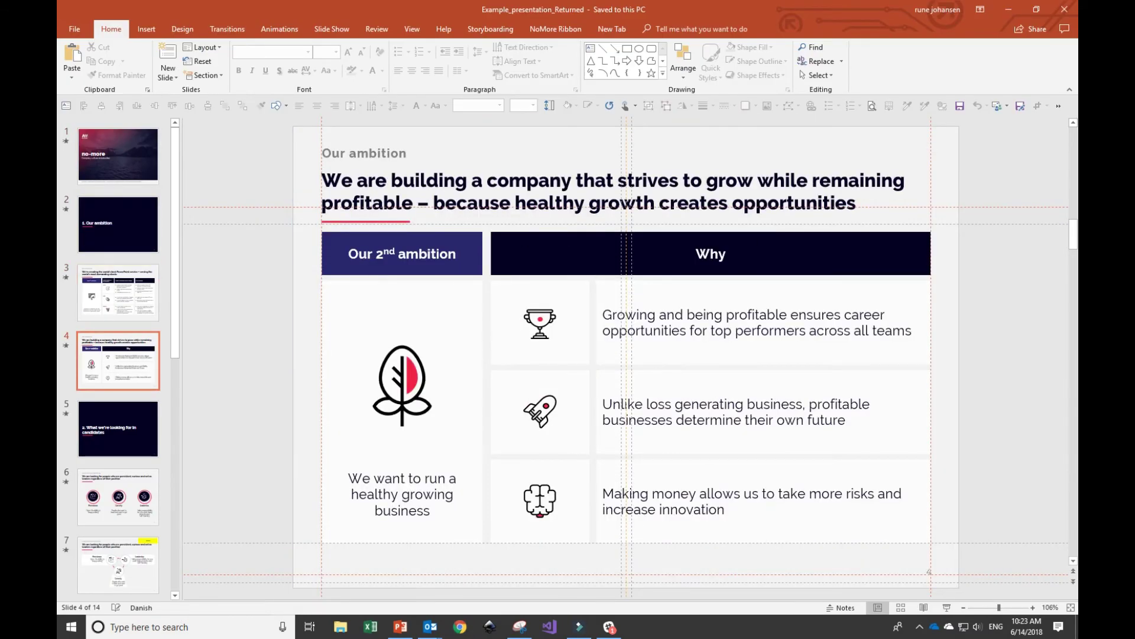
key("Down")
key("Down")
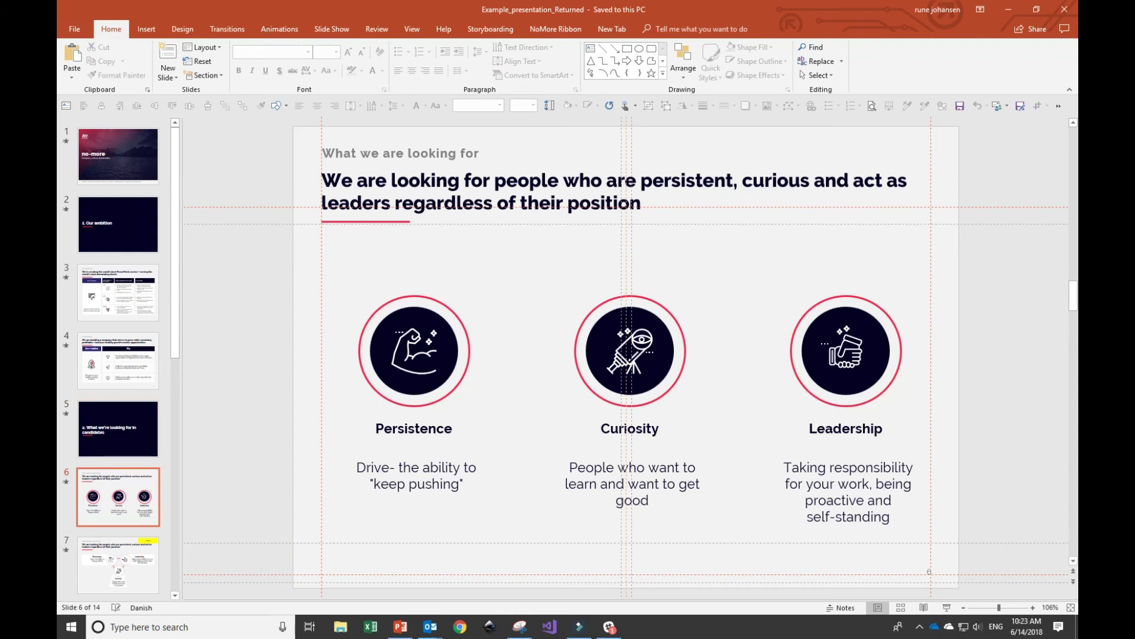
key("Down")
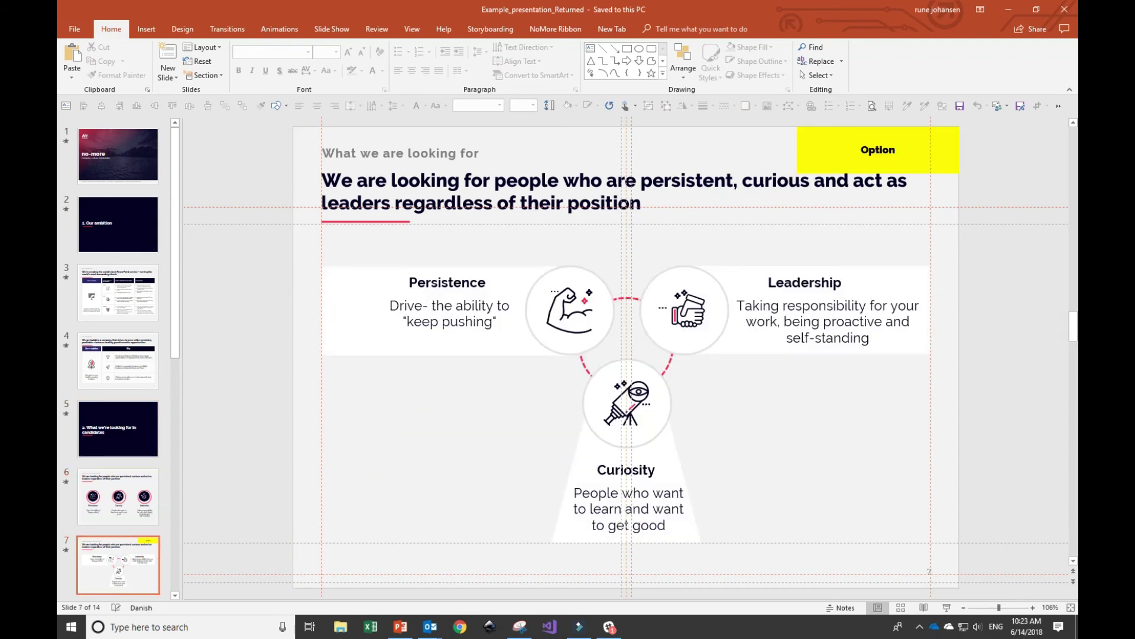
key("Down")
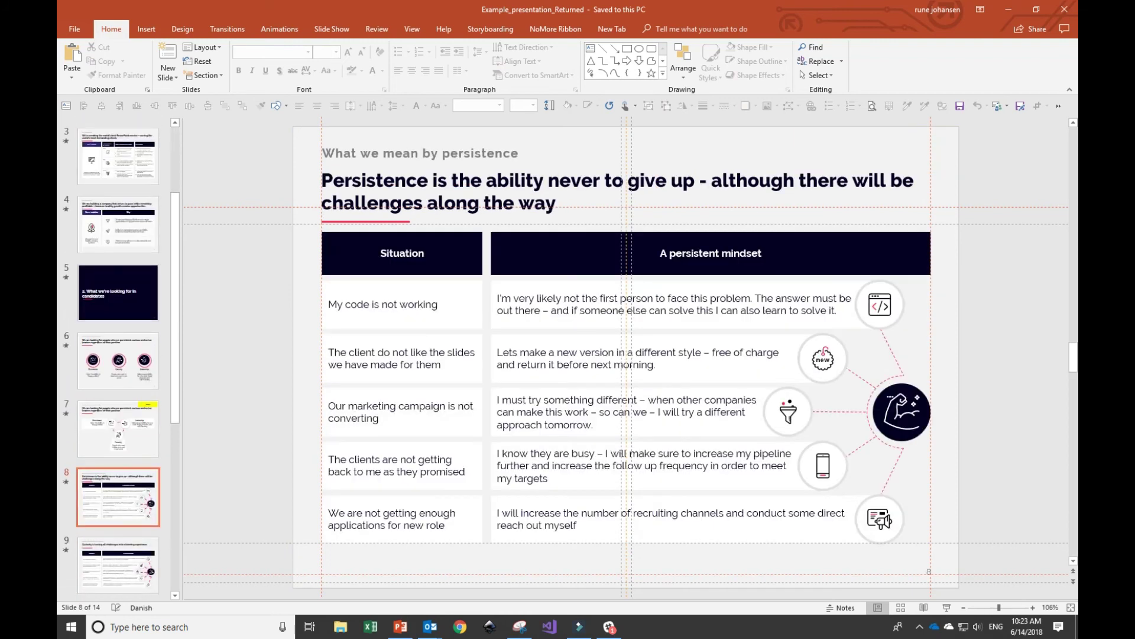
key("Down")
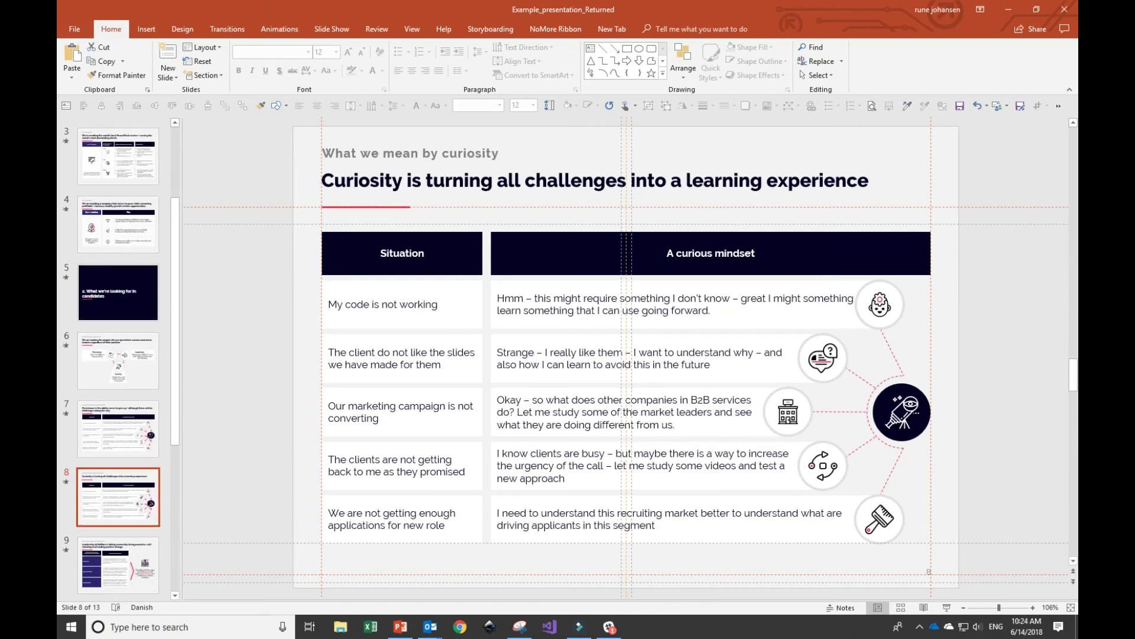
key("Down")
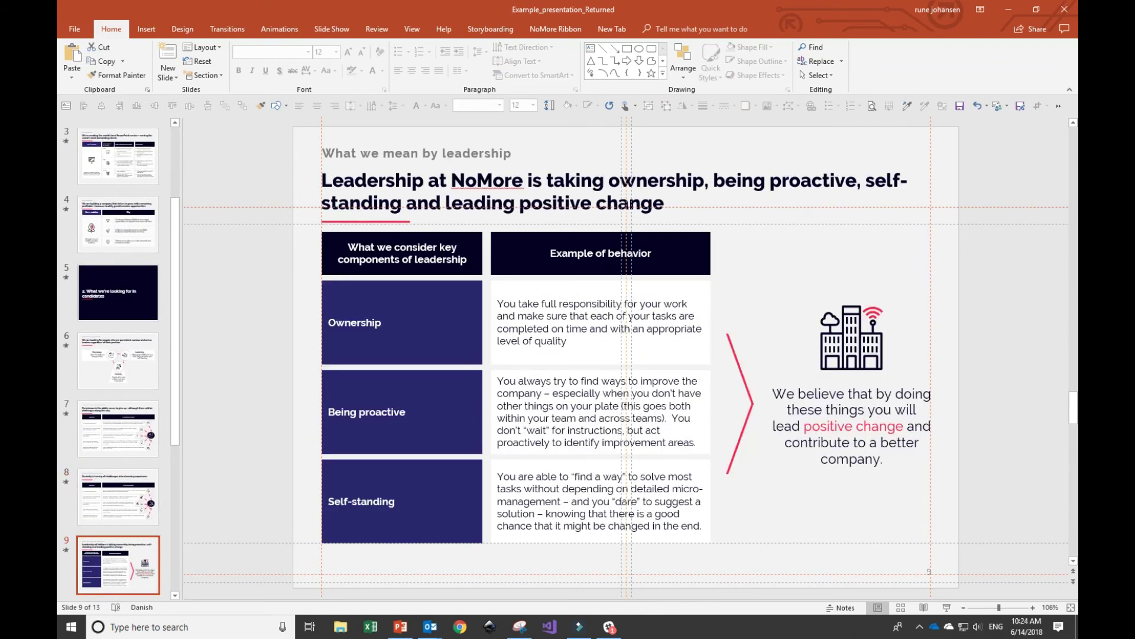
key("Down")
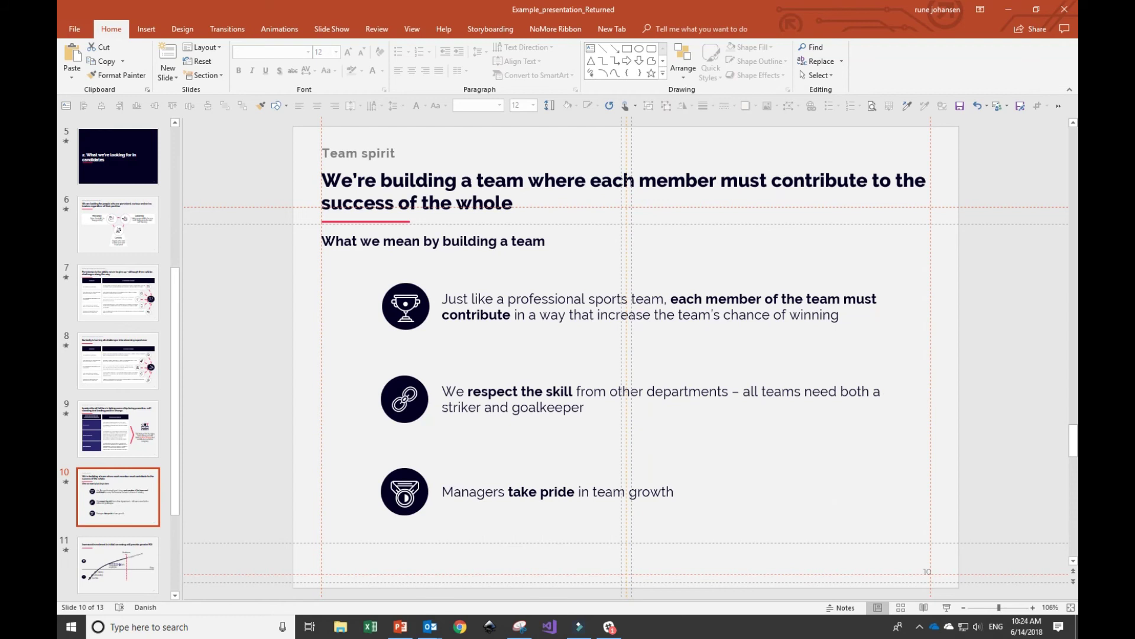
key("Down")
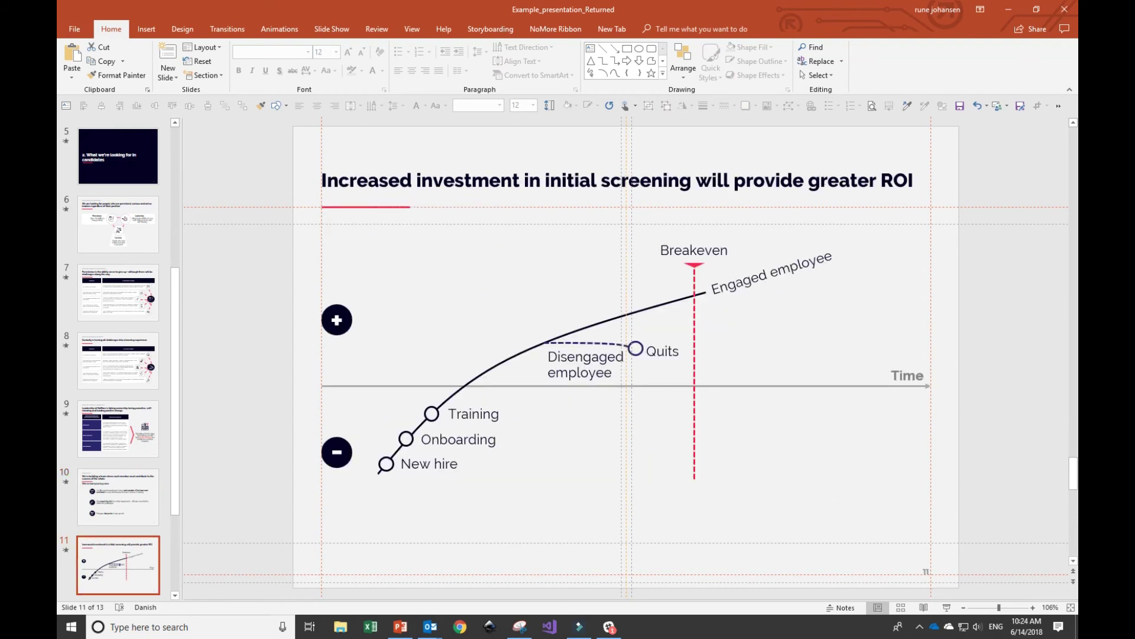
key("Down")
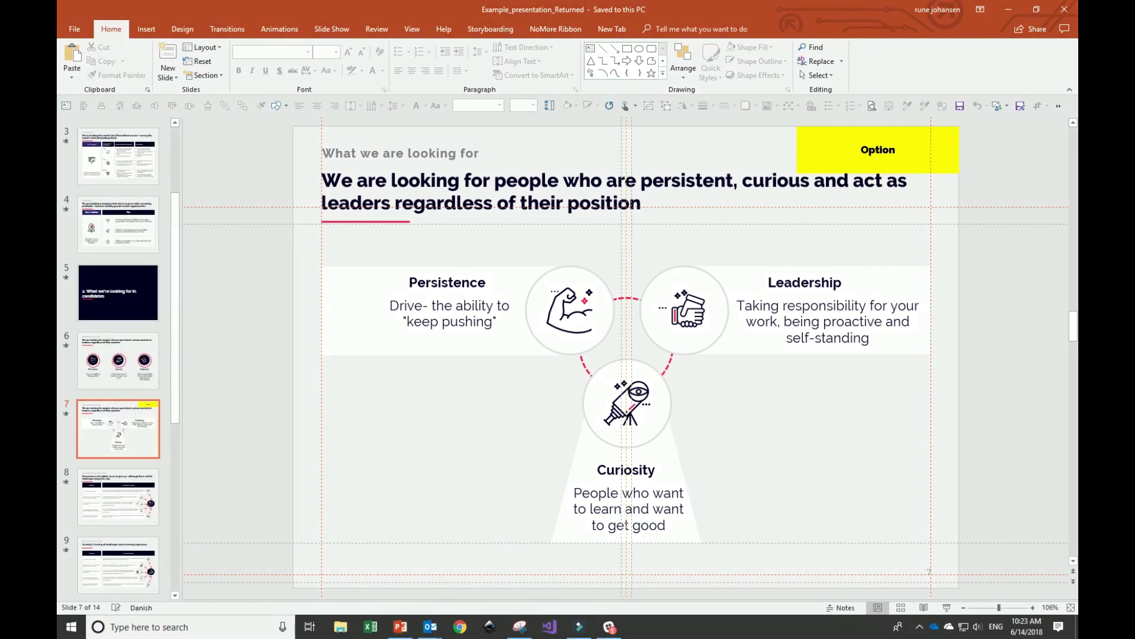
Step: Delete the yellow Option sticker and the original three-circle qualities slide 6
left_click(878, 150)
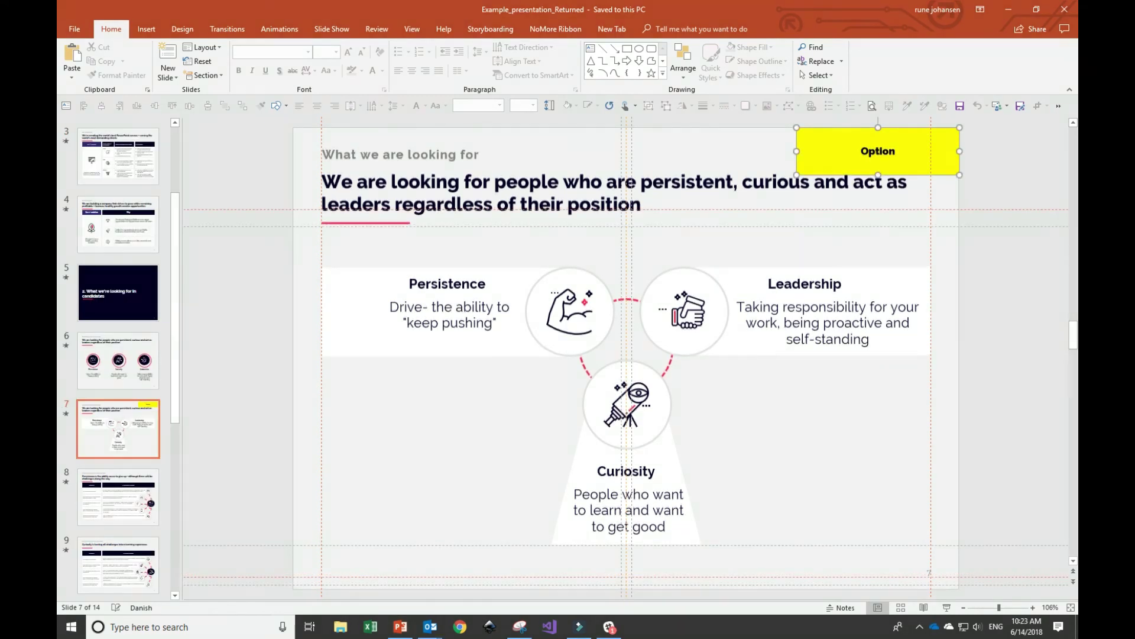
key("Delete")
left_click(119, 361)
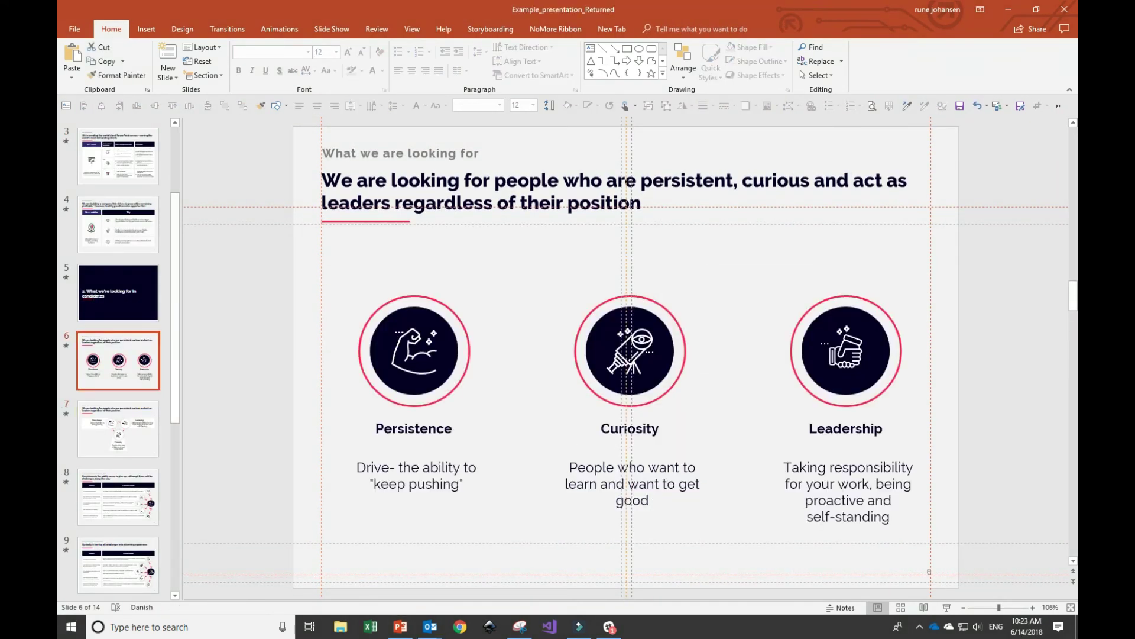
key("Delete")
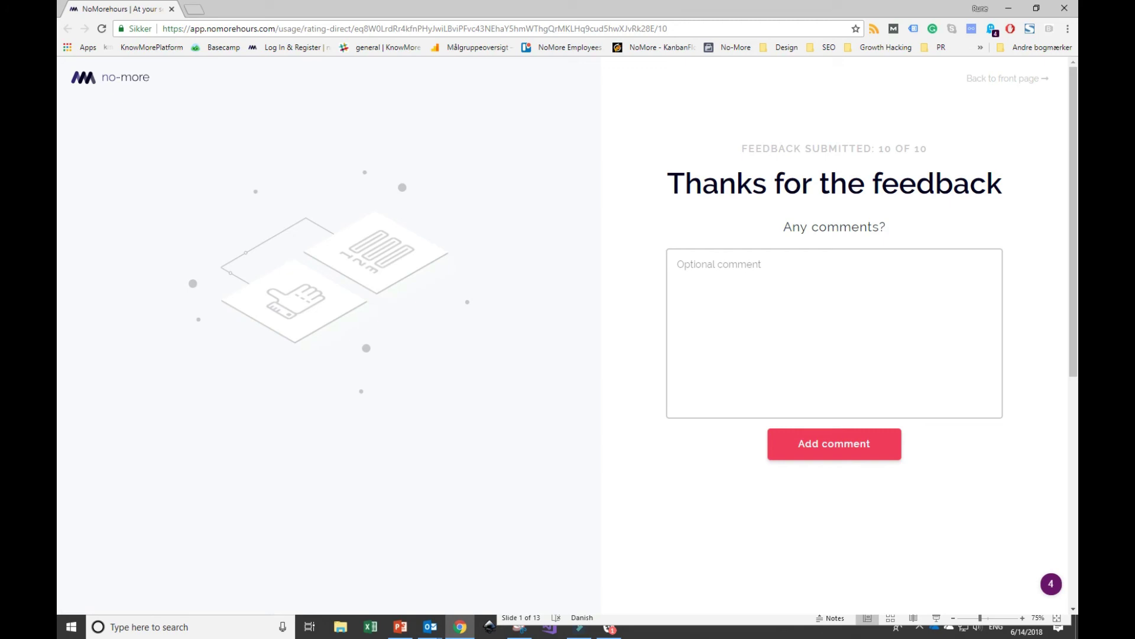
Step: Submit the comment 'I chose option 2 for consistency. Thanks' in the optional comment box
left_click(834, 331)
type("I ch")
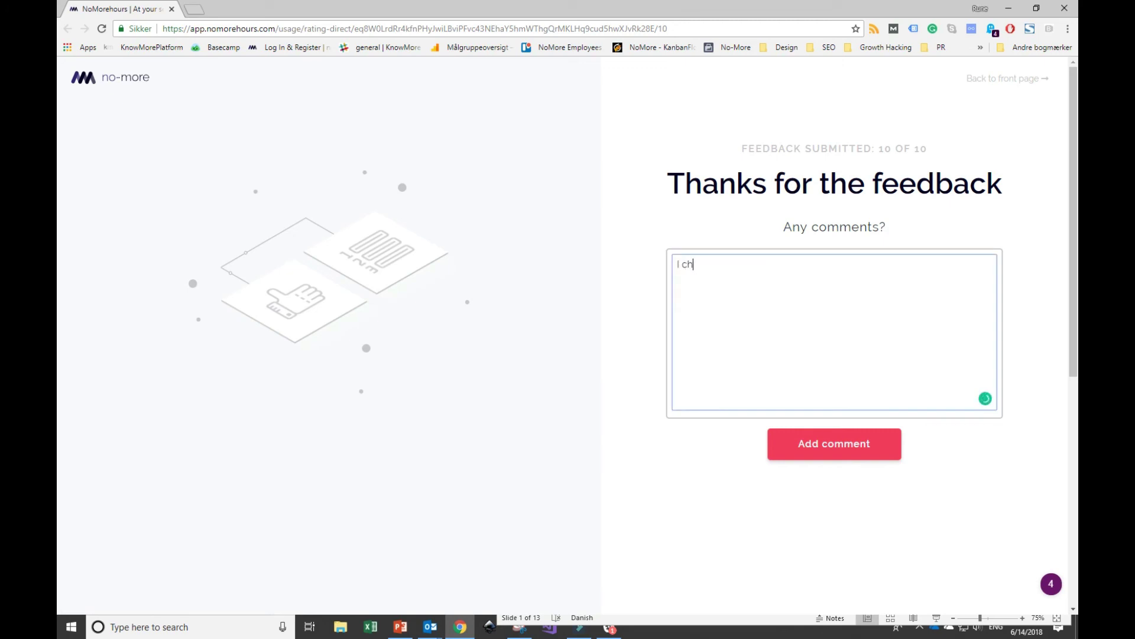
type("ose option 2 for consistency. Thanks")
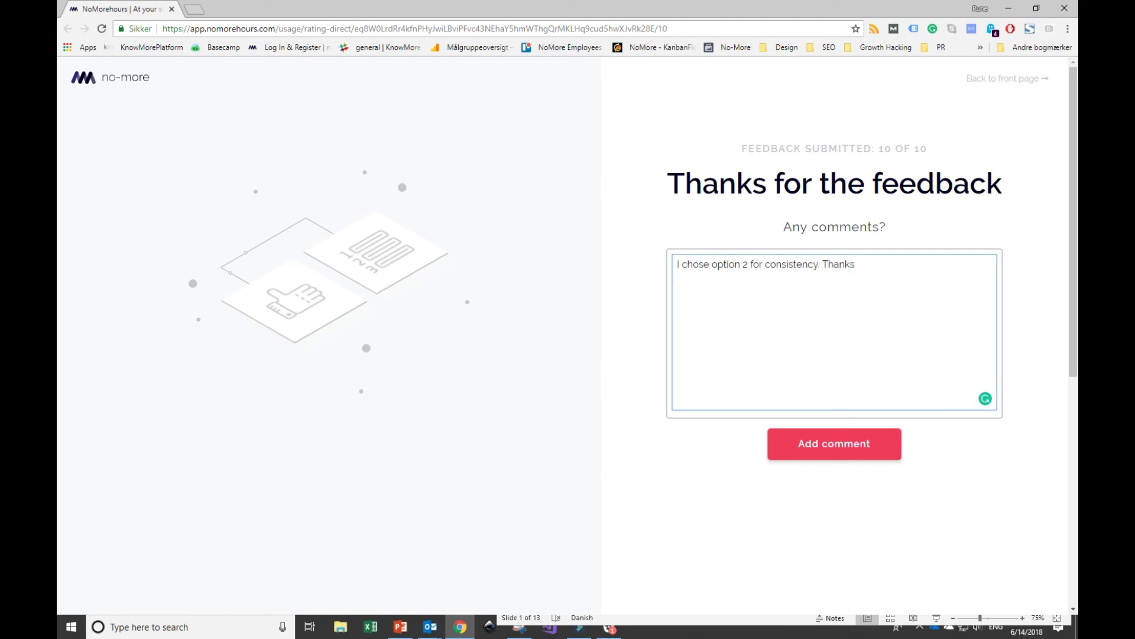
key("Tab")
key("Return")
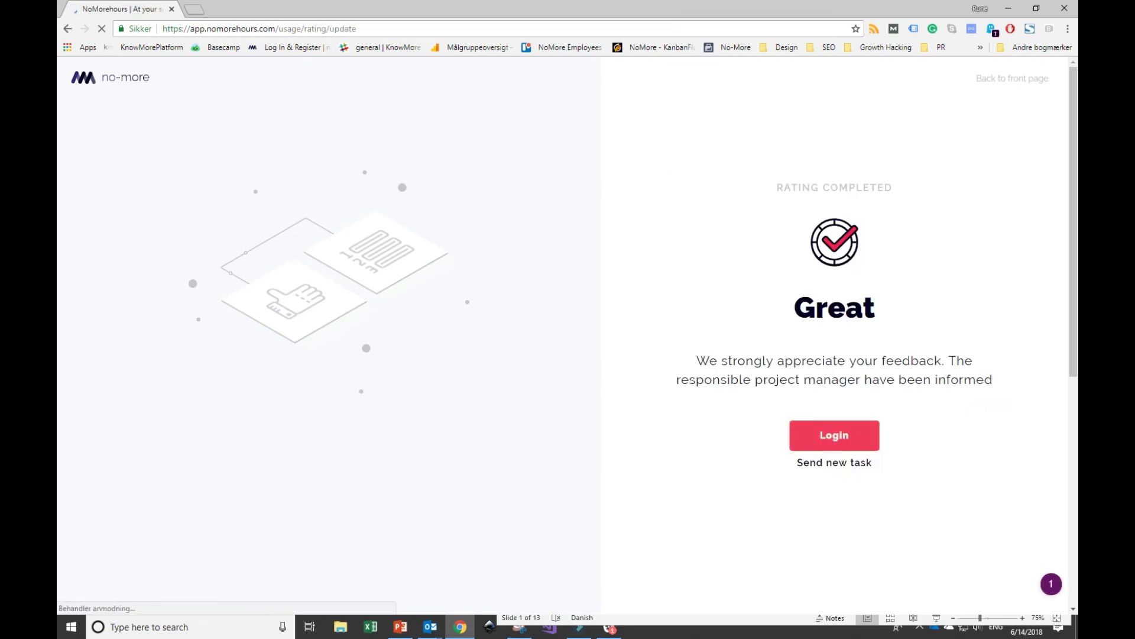